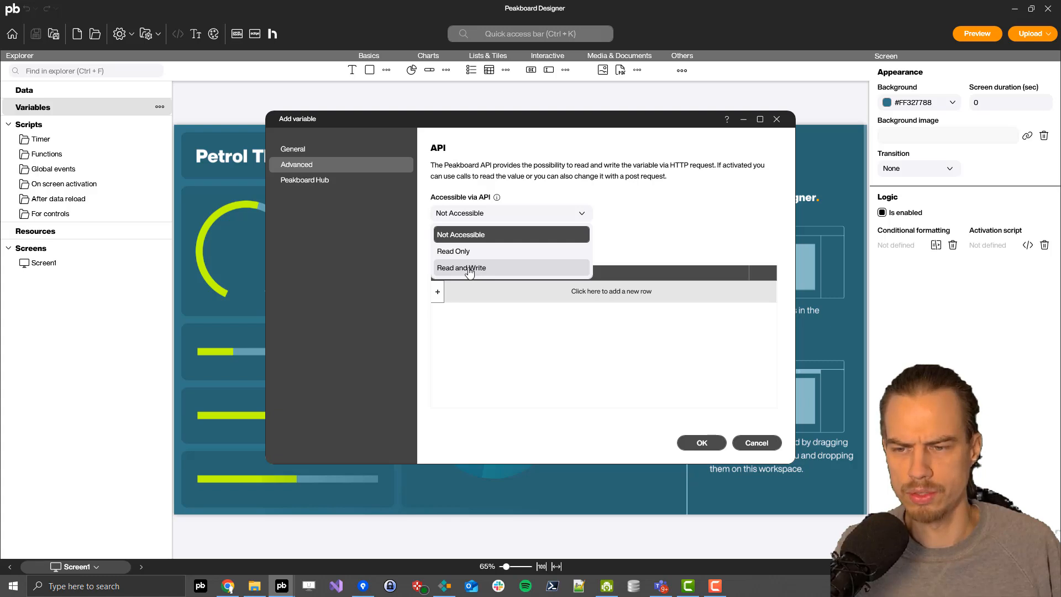
- Set the TestString variable's API access to Read and Write, add a, b and c as its allowed values, and save it
left_click(474, 270)
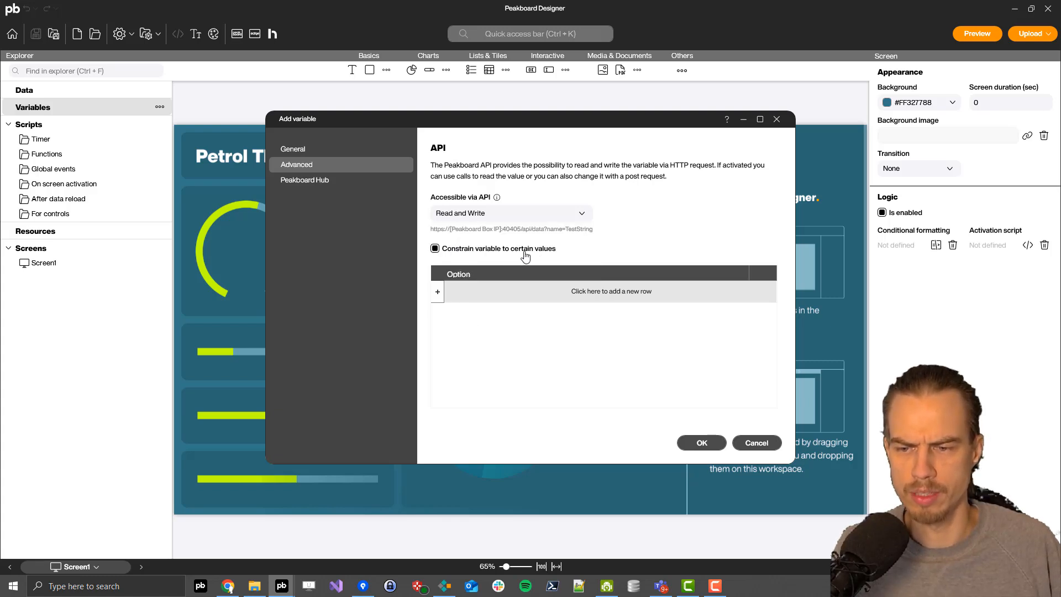
left_click(504, 291)
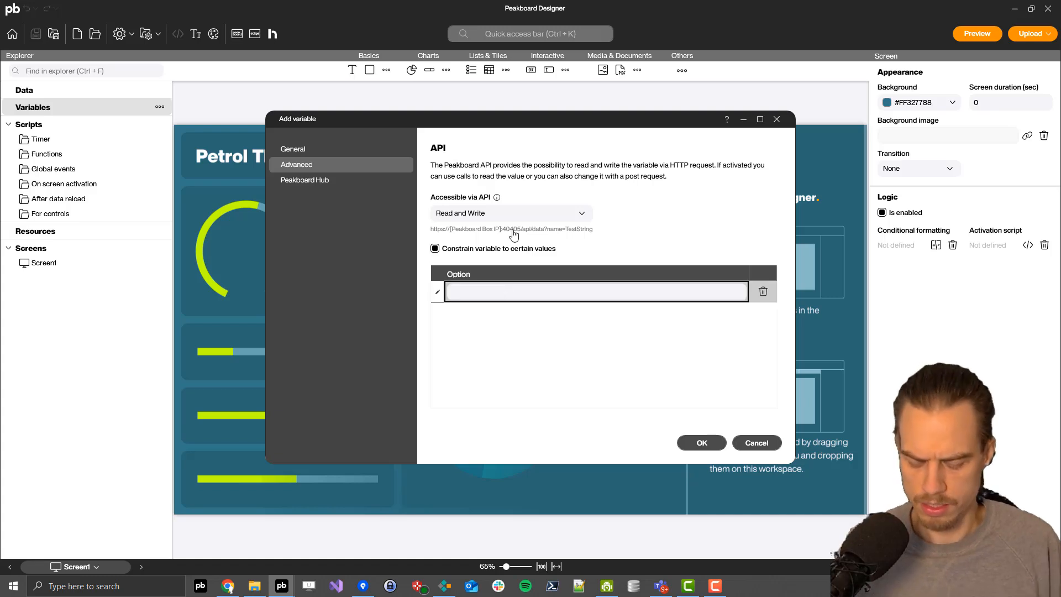
type("a")
key("Return")
type("b")
key("Return")
type("c")
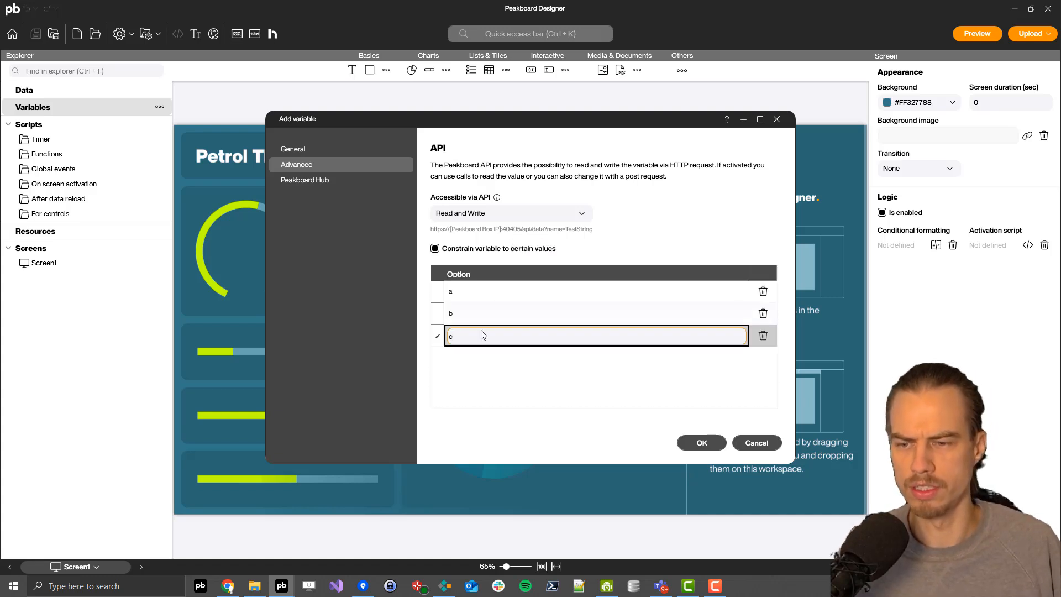
left_click(473, 298)
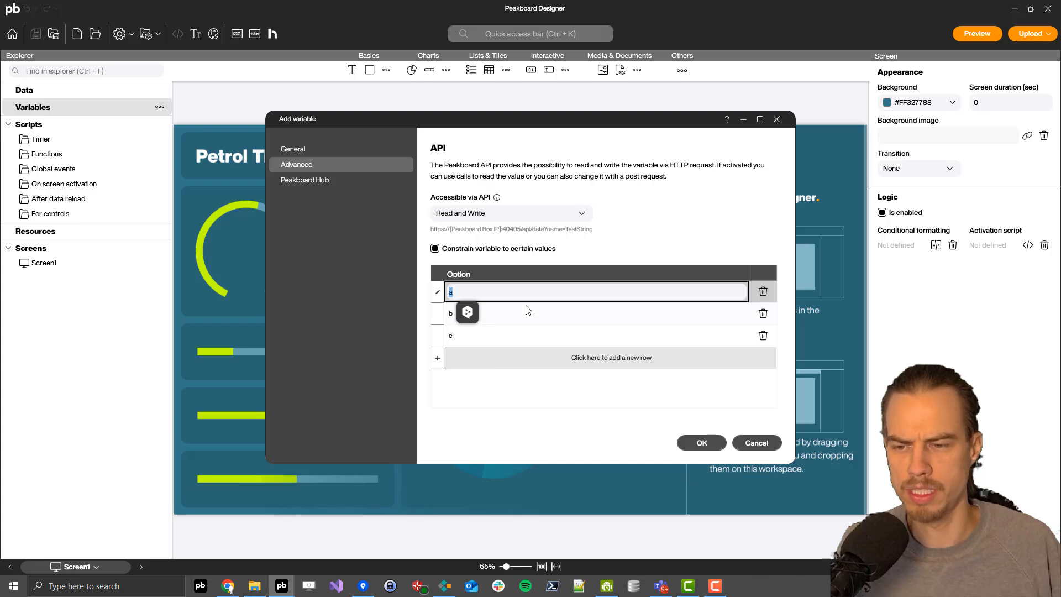
left_click(567, 403)
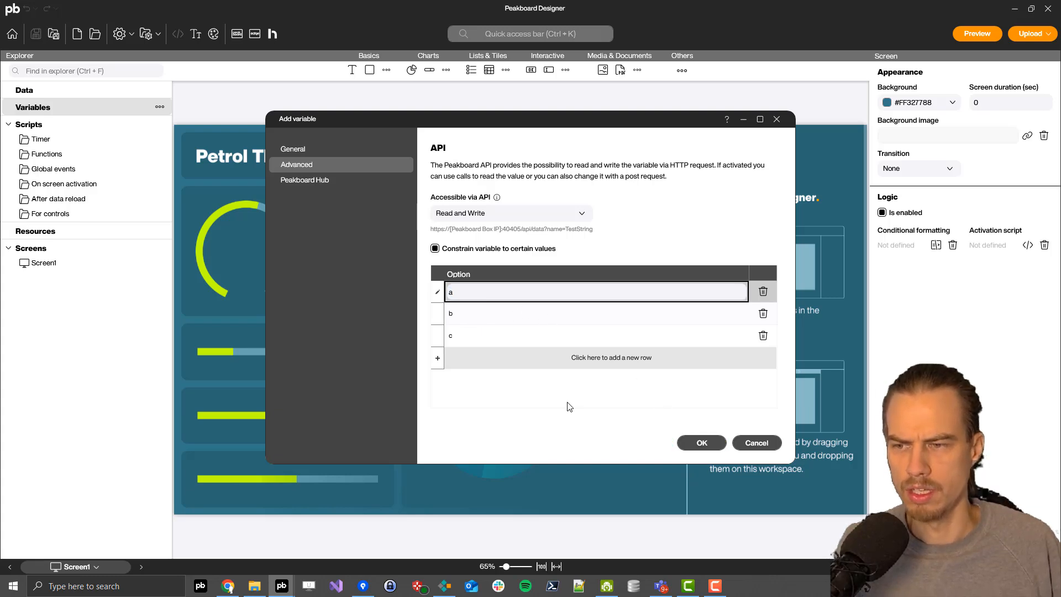
left_click(700, 443)
- Place a text control bound to TestString in the upper-left area of the canvas, at about 221 left and 81 top
left_click_drag(47, 121, 258, 161)
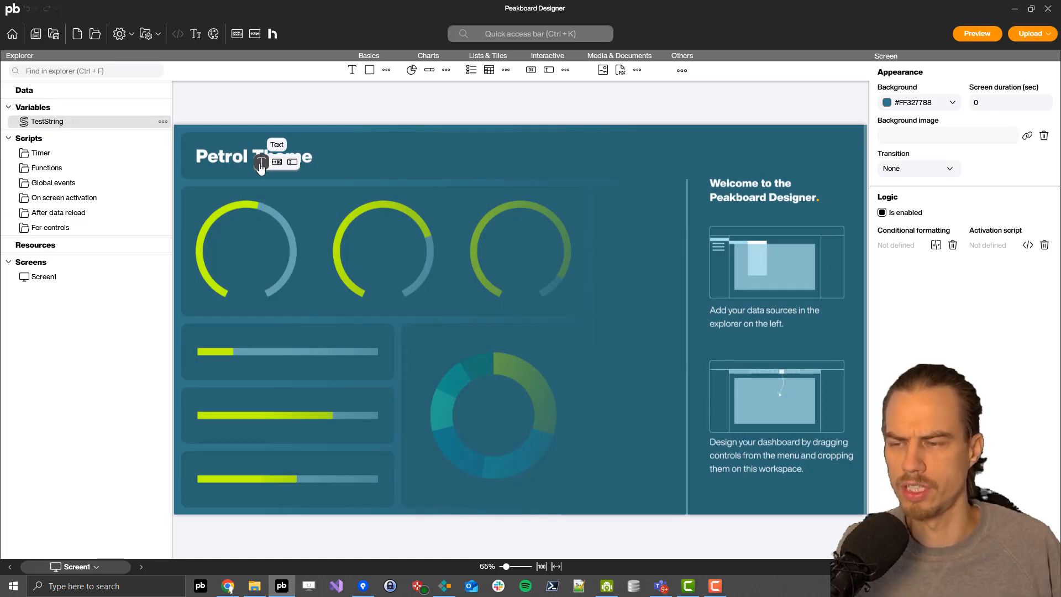
left_click(261, 163)
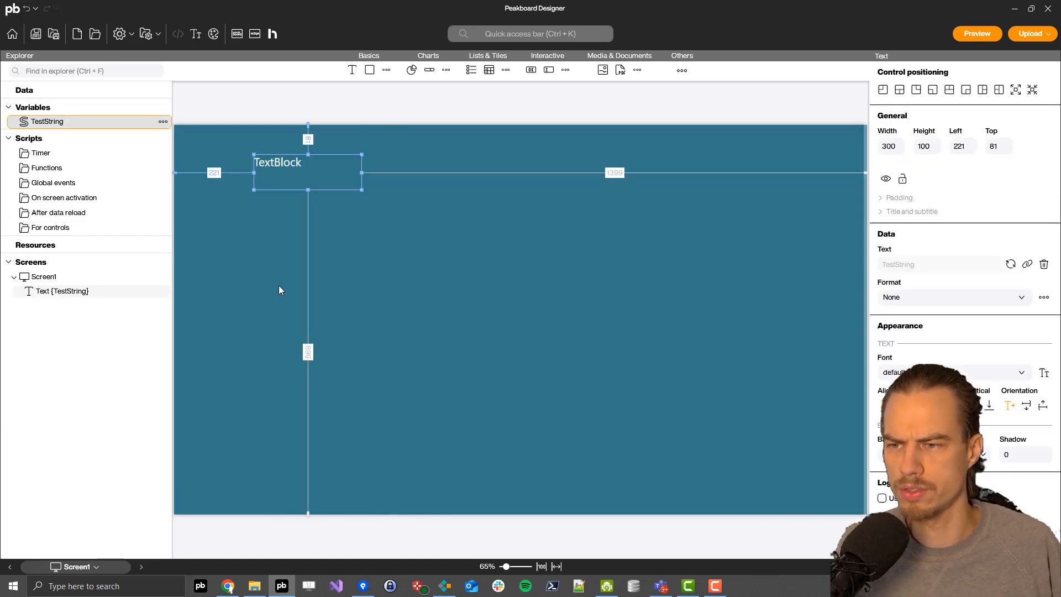
left_click(528, 368)
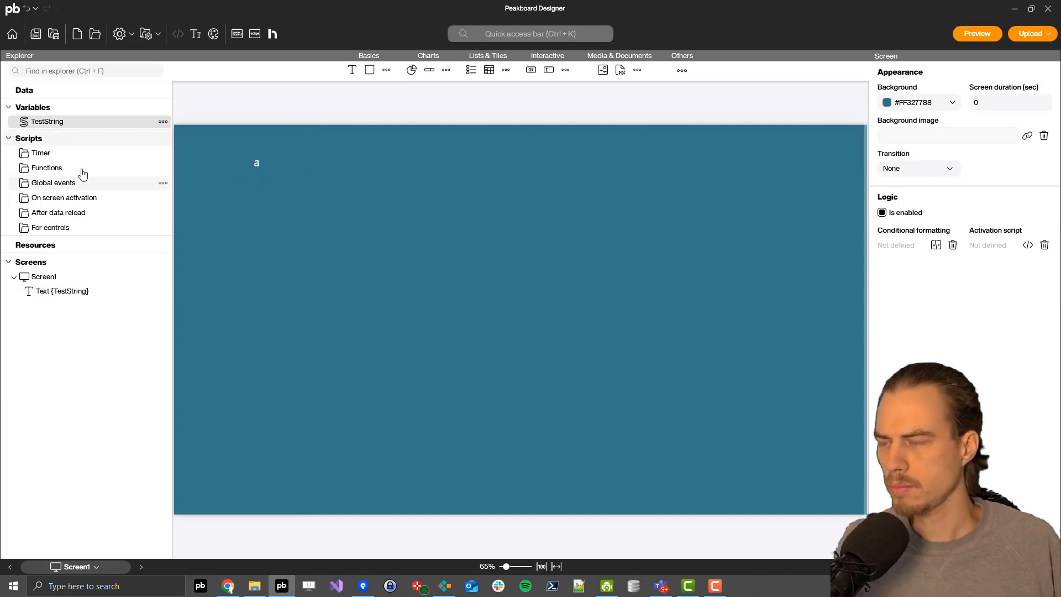
- Create a new list variable named MyList with a string column c1
right_click(52, 115)
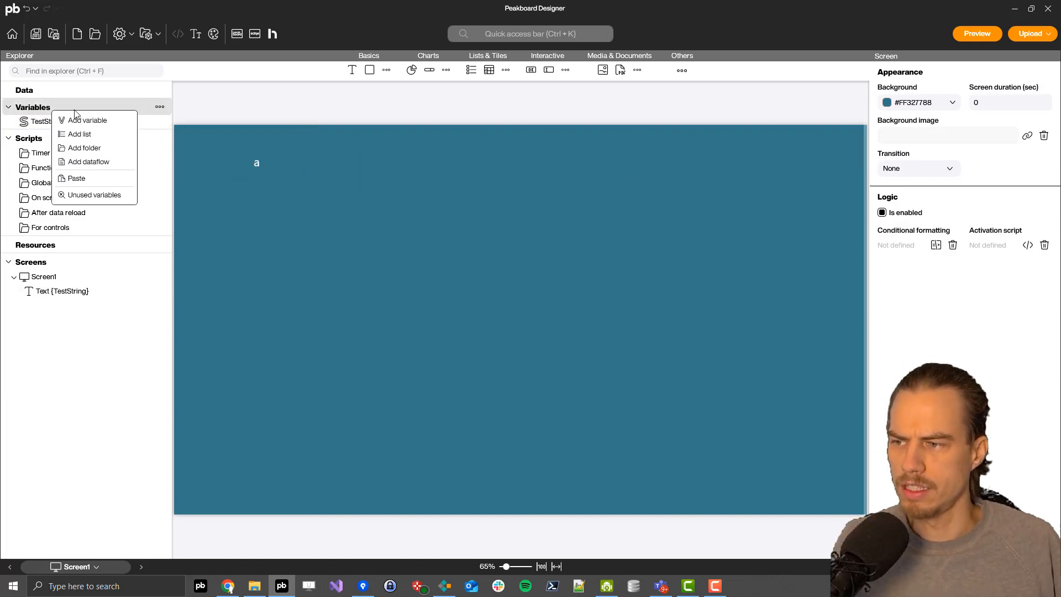
left_click(102, 138)
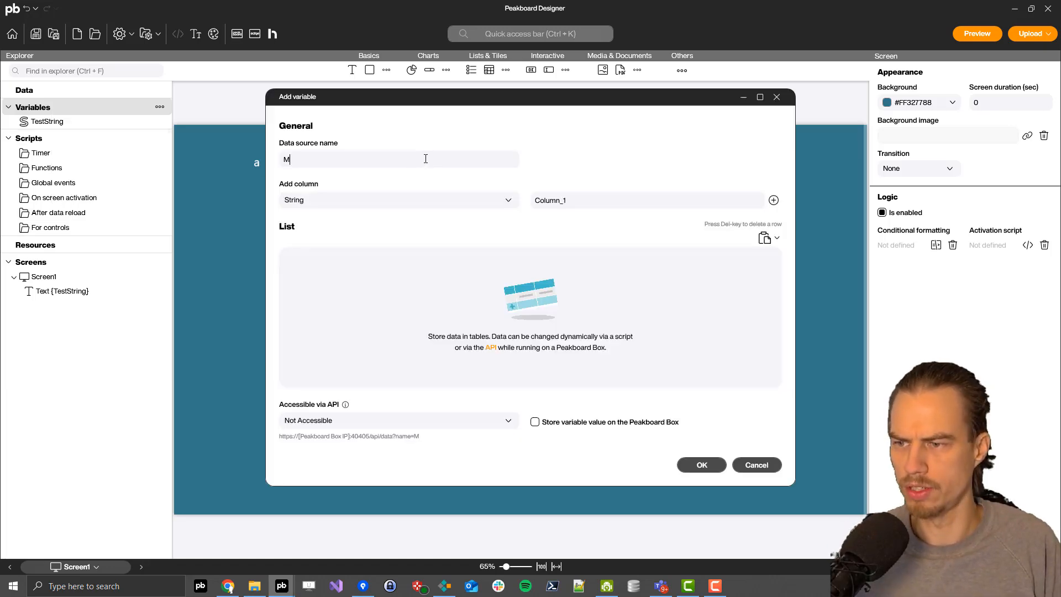
type("MyList")
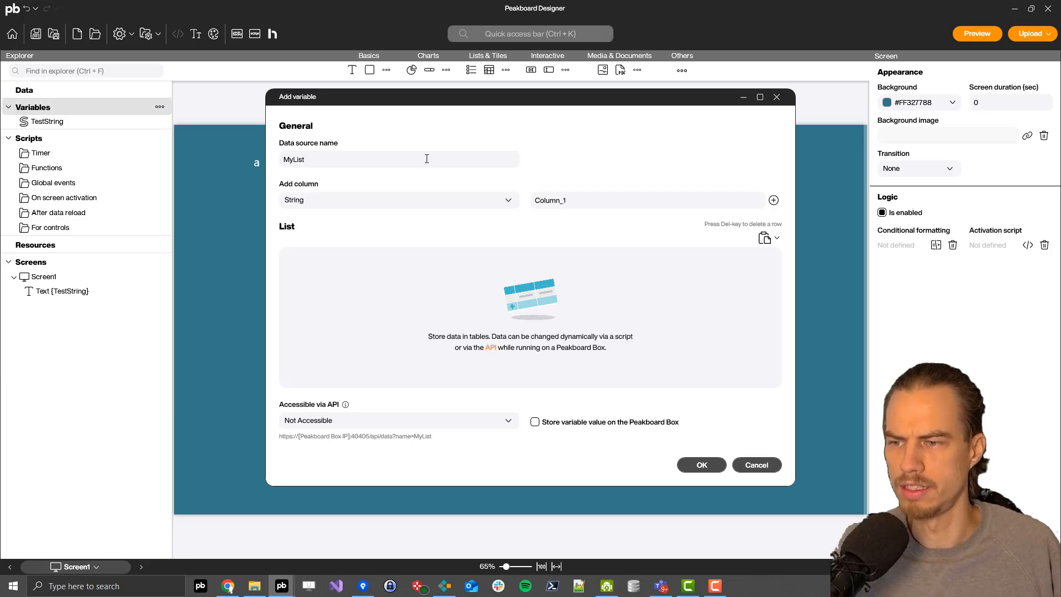
double_click(662, 201)
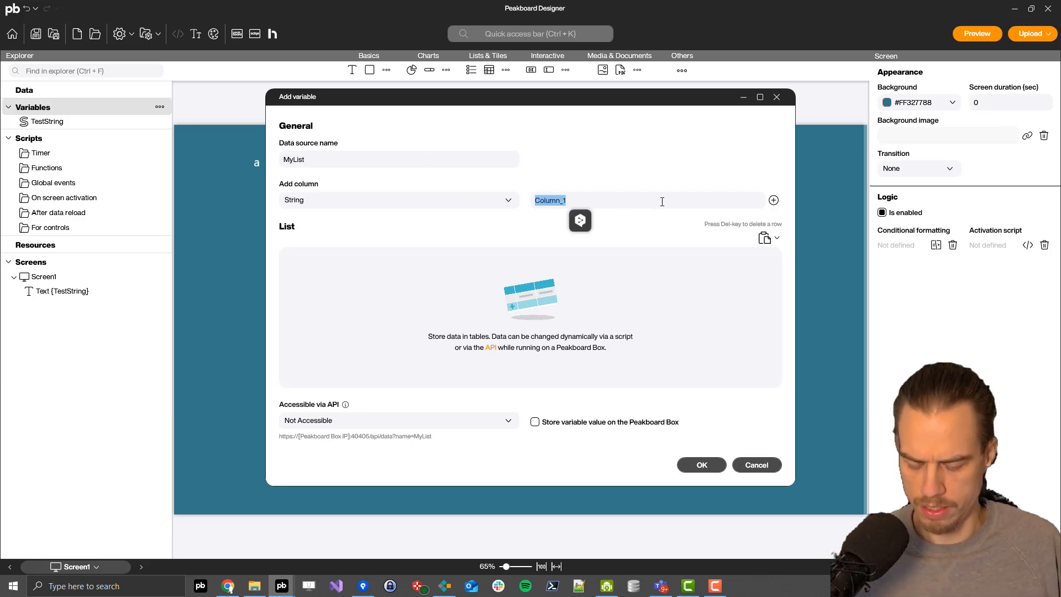
type("c1")
left_click(774, 200)
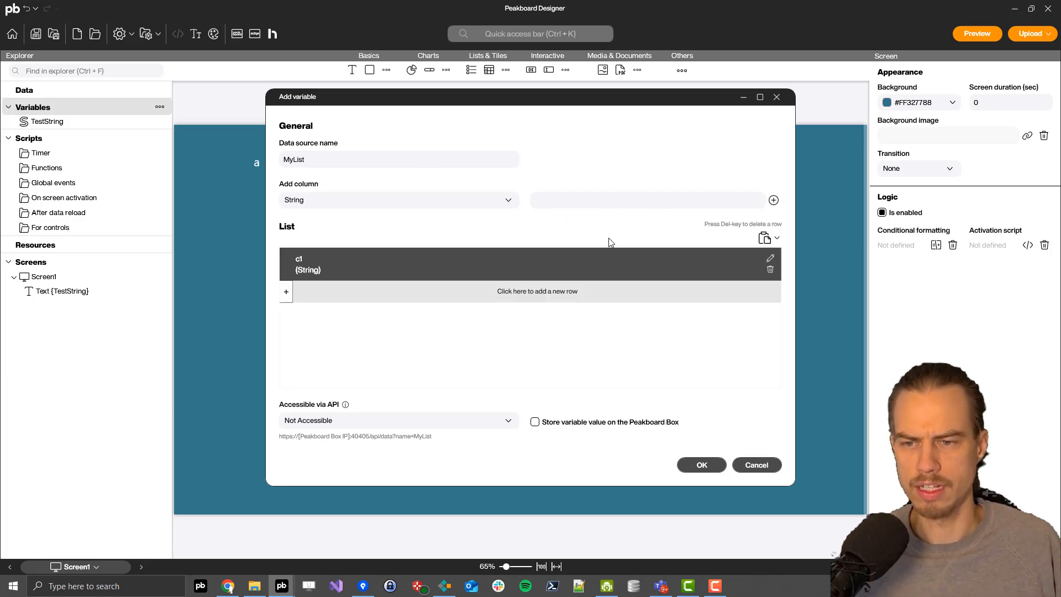
- Fill column c1 of MyList with three rows containing a, b and c
left_click(407, 286)
type("a")
key("Return")
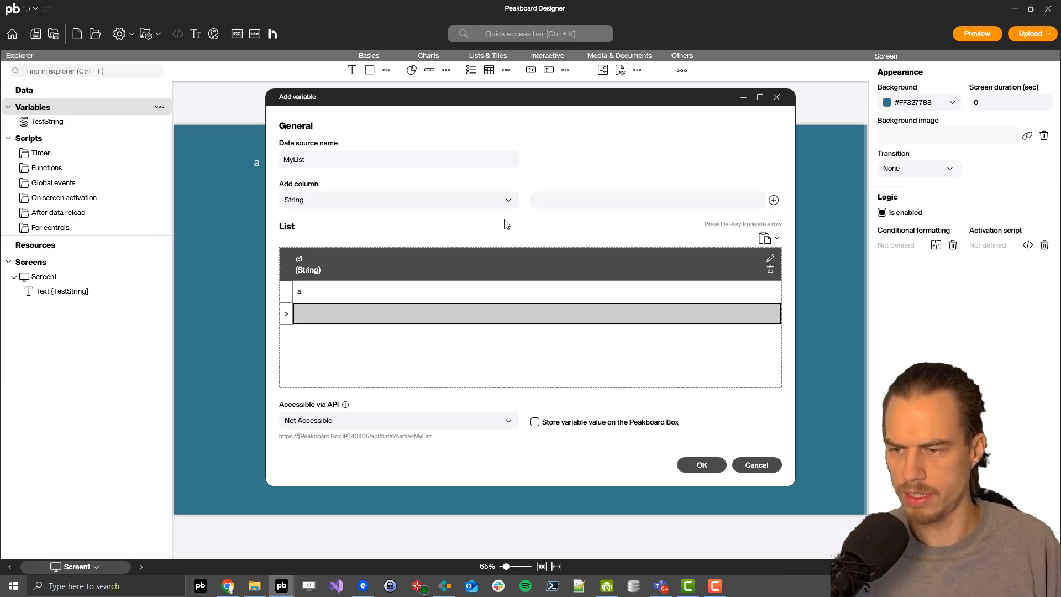
type("b")
key("Return")
type("c")
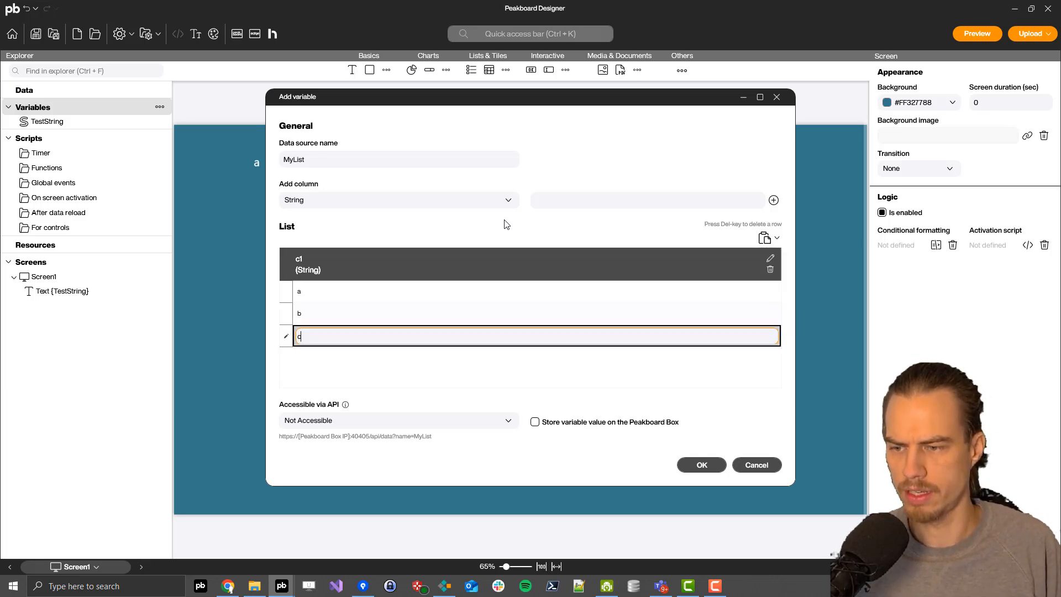
left_click(349, 312)
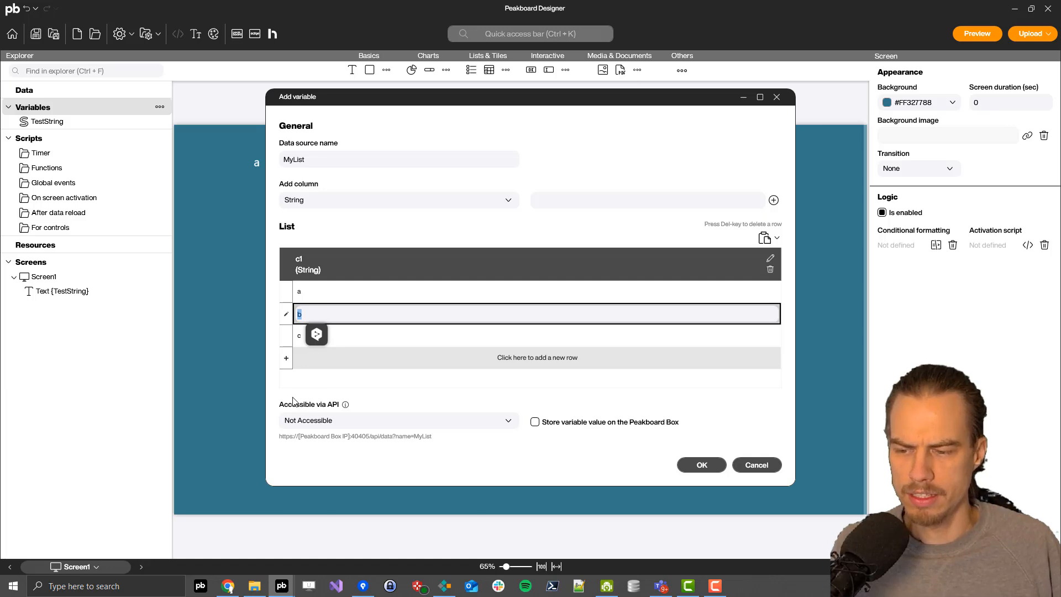
- Make MyList accessible via the API with Read & Write and save the list
mouse_move(316, 409)
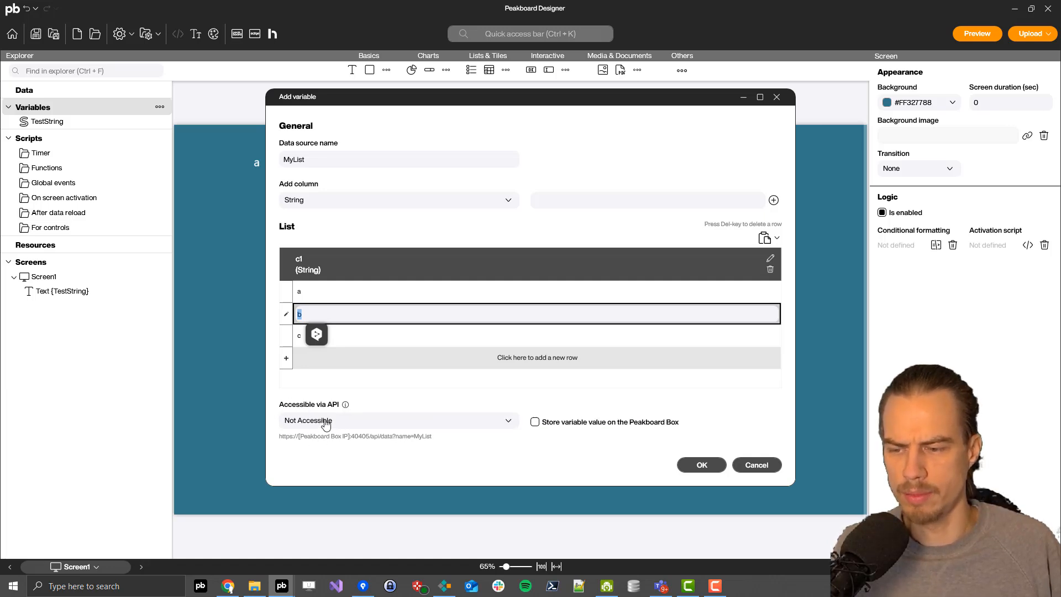
left_click(326, 422)
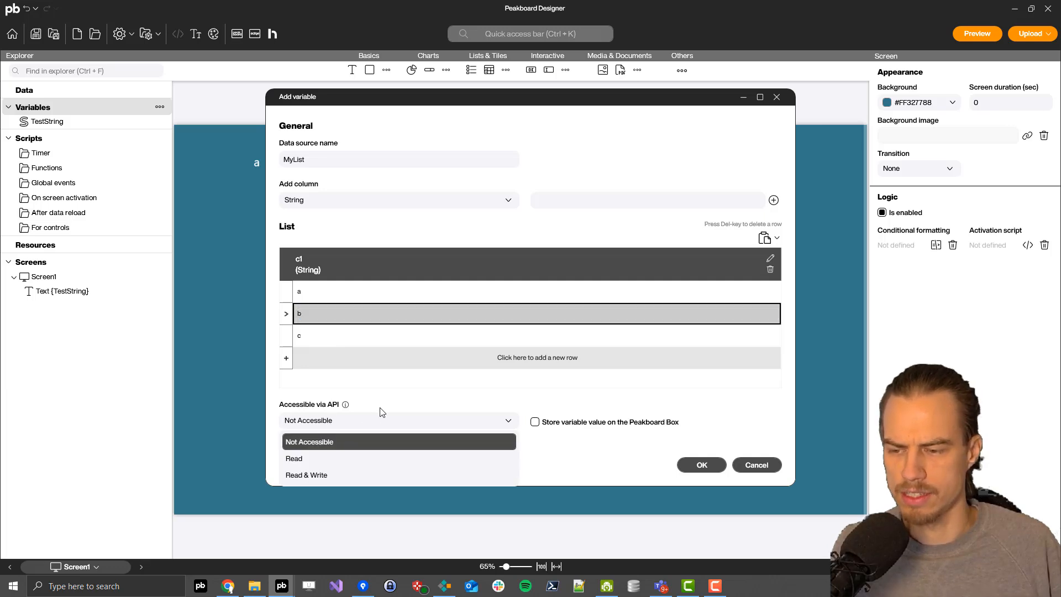
left_click(298, 476)
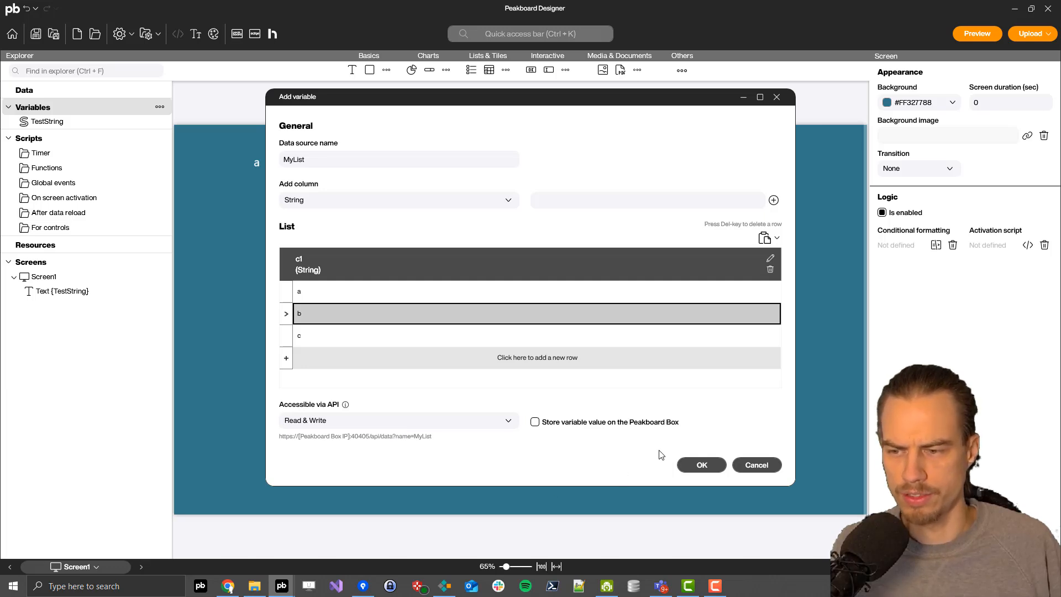
left_click(700, 467)
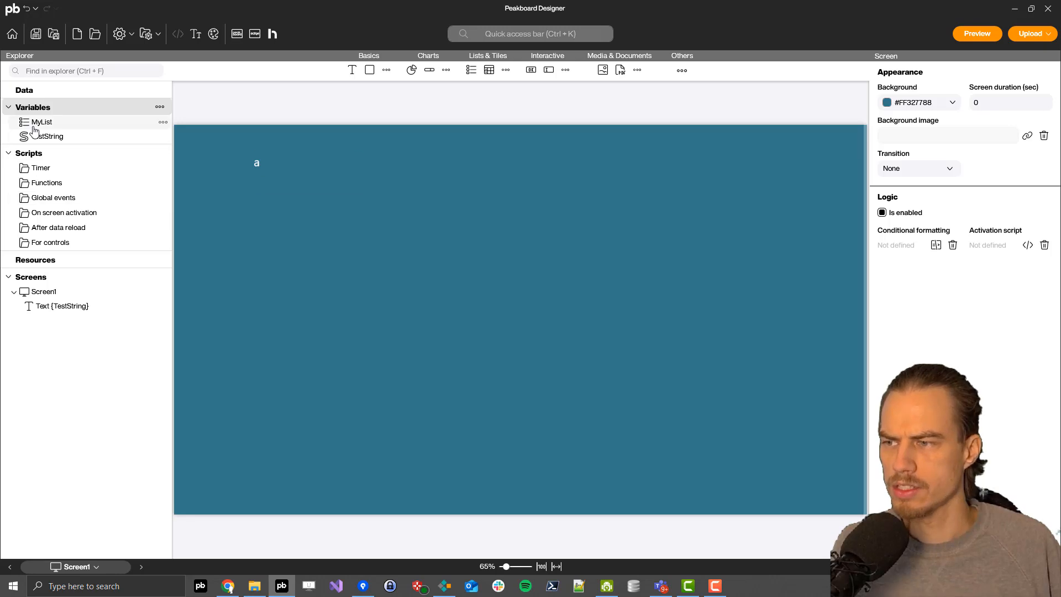
- Place a table control bound to MyList in the upper-right area of the canvas
left_click_drag(41, 122, 533, 161)
left_click(550, 162)
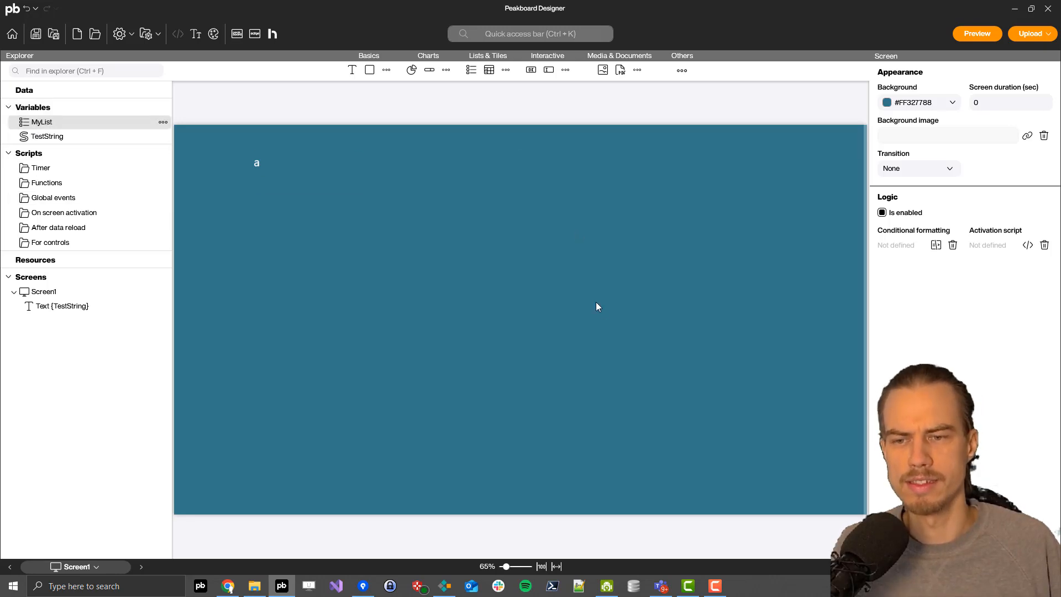
left_click(448, 381)
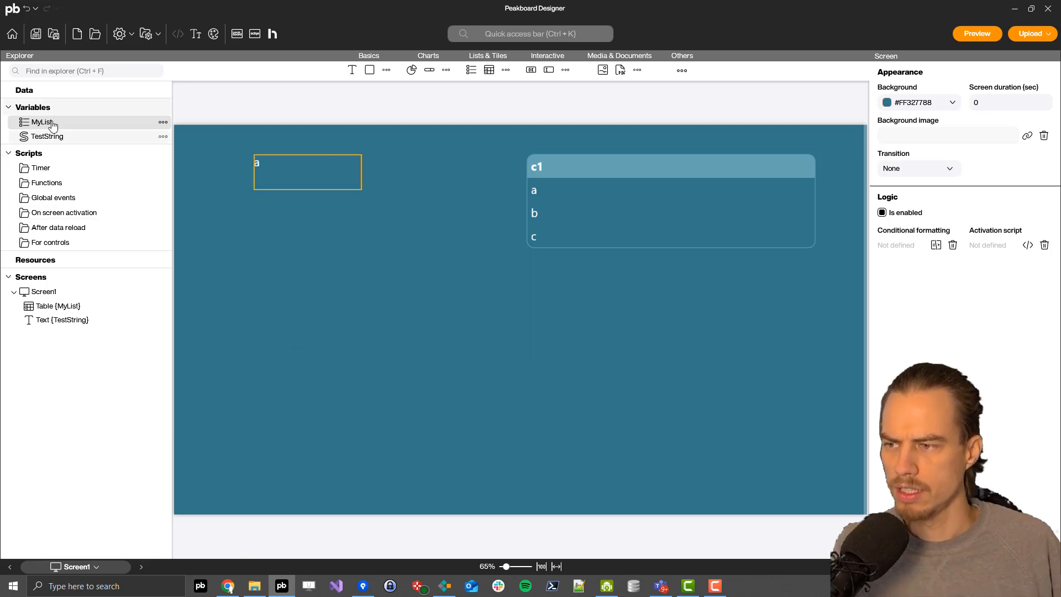
- Create a function script named Hello as a shared function with return type String
right_click(59, 184)
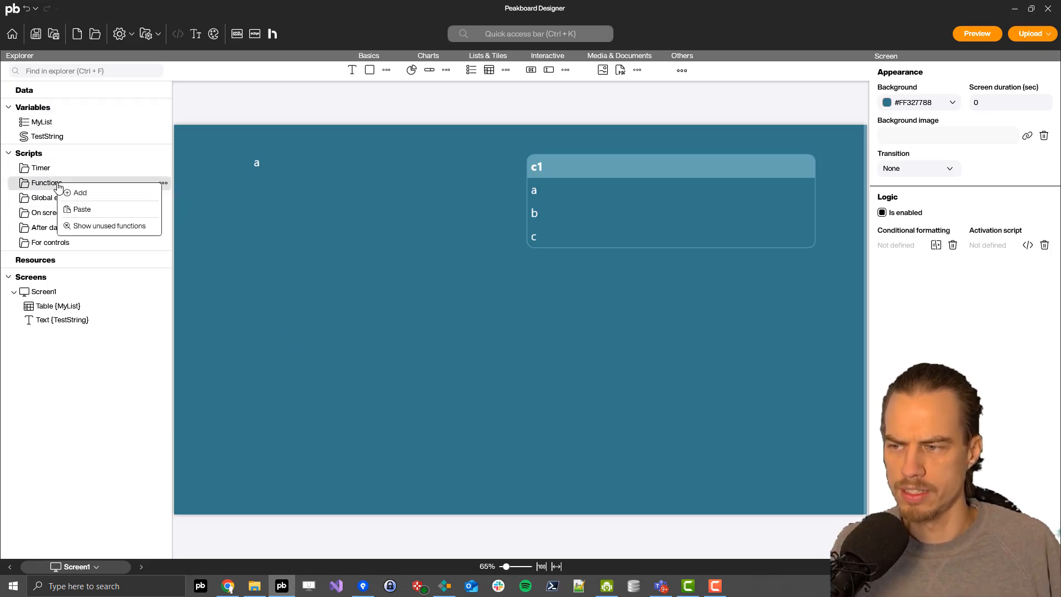
left_click(92, 195)
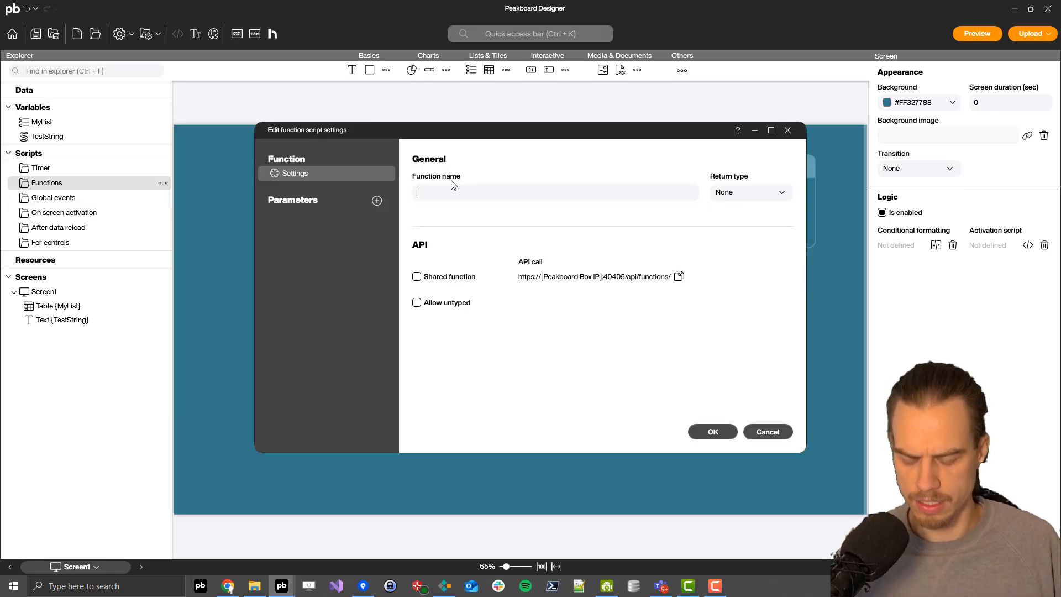
type("Hello")
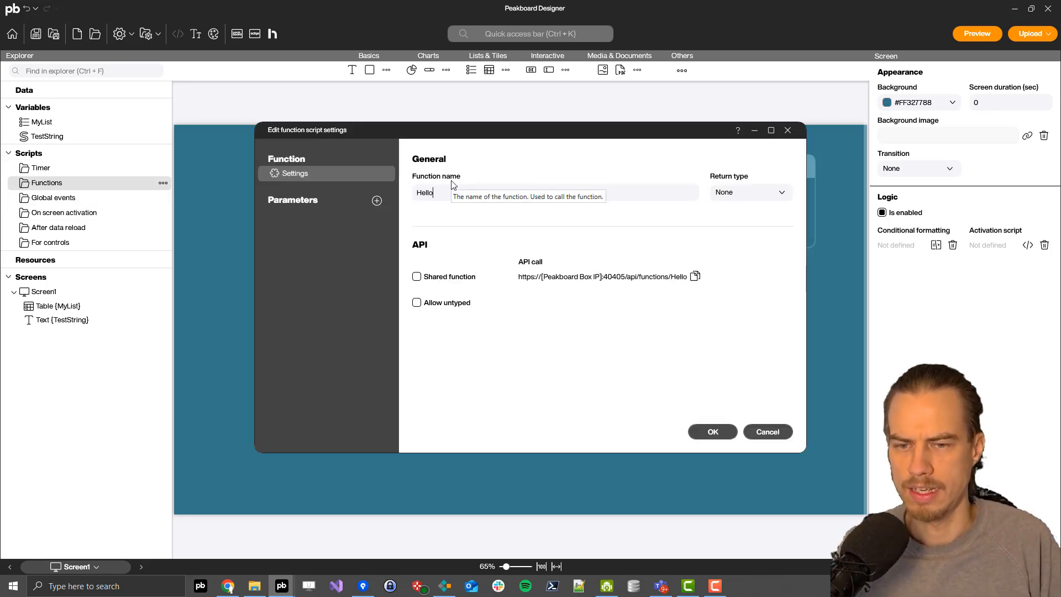
left_click(416, 278)
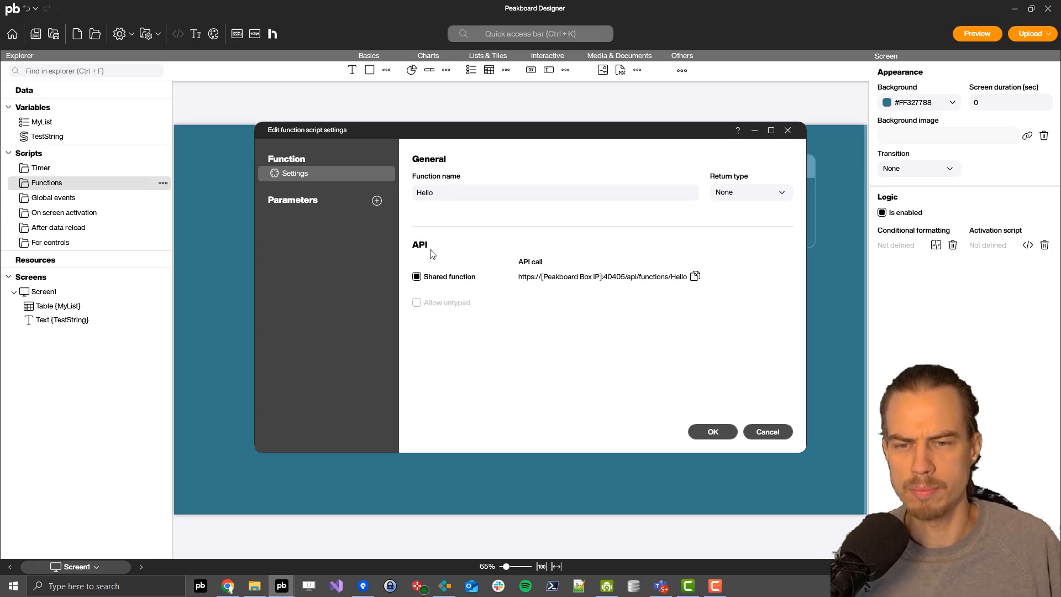
left_click(744, 200)
left_click(739, 230)
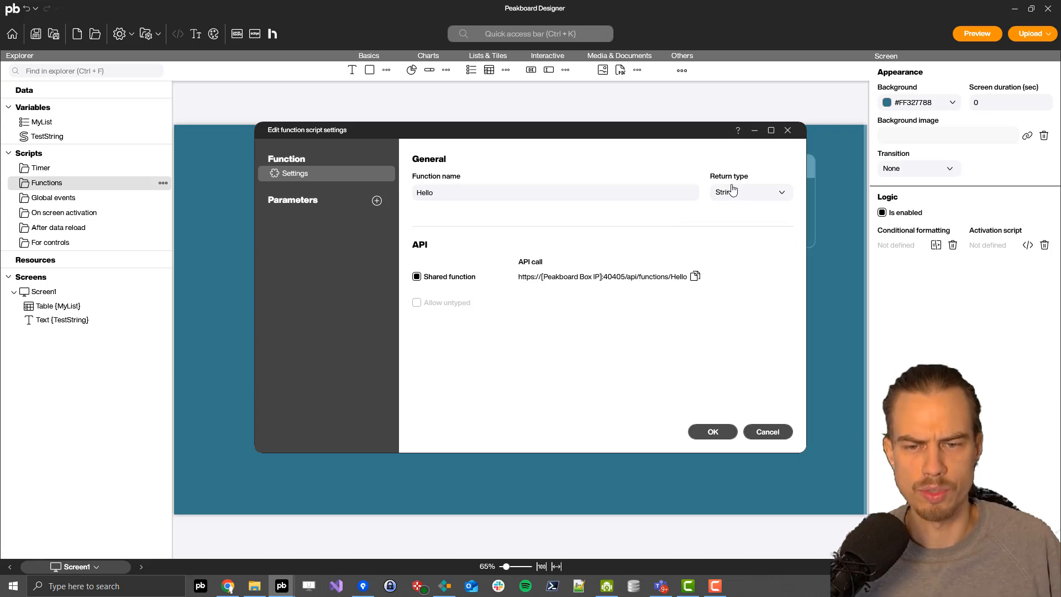
- Add a string parameter called Name to the Hello function and accept the function settings
left_click(377, 200)
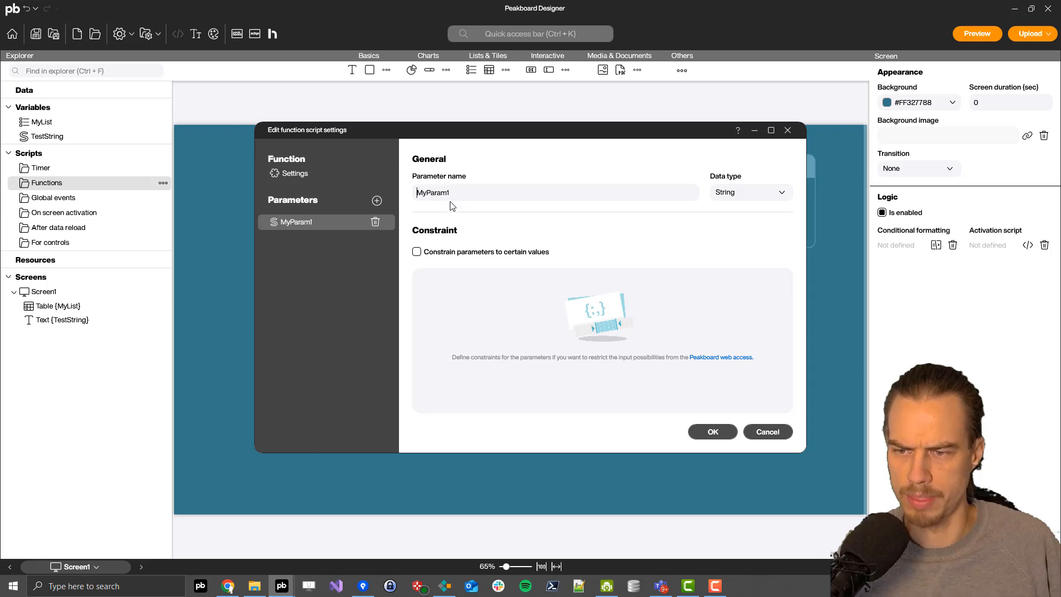
left_click_drag(428, 193, 490, 190)
type("Name")
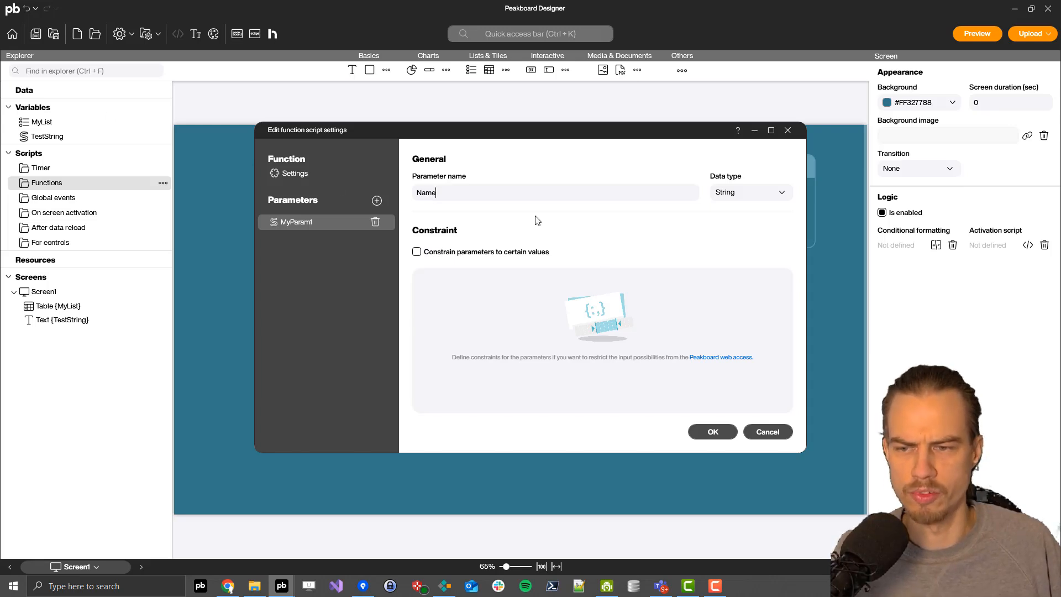
left_click(707, 432)
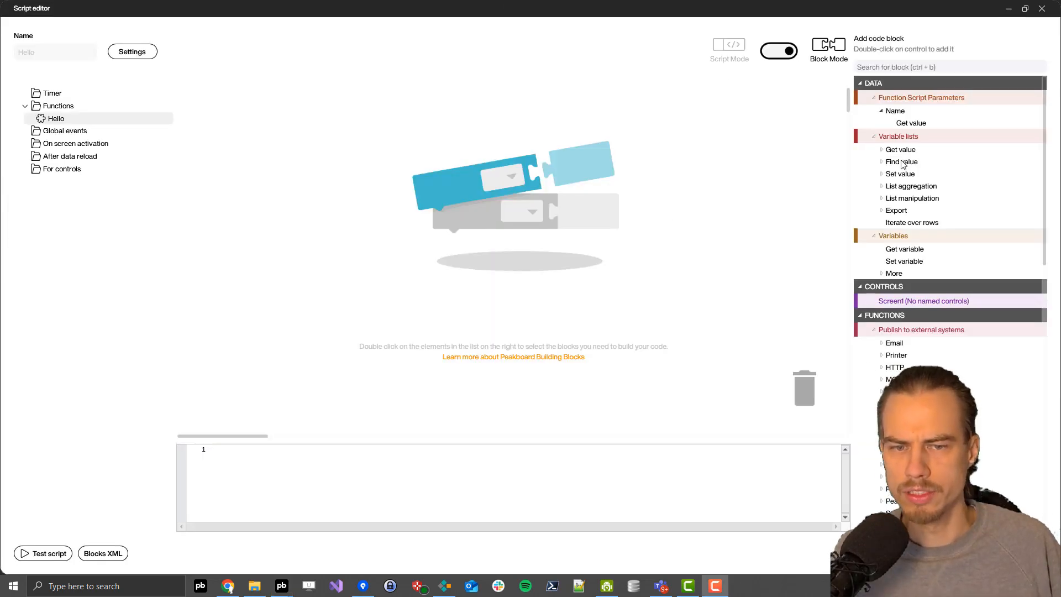
- Add a return block to the Hello function's script
scroll(954, 329, "down", 2)
scroll(945, 265, "down", 8)
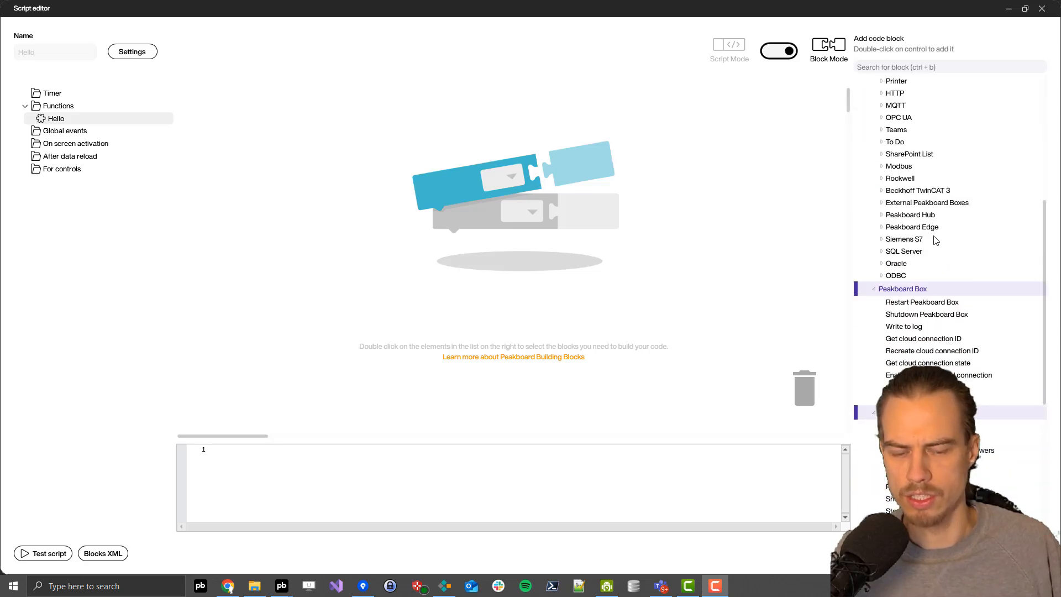
scroll(931, 242, "down", 7)
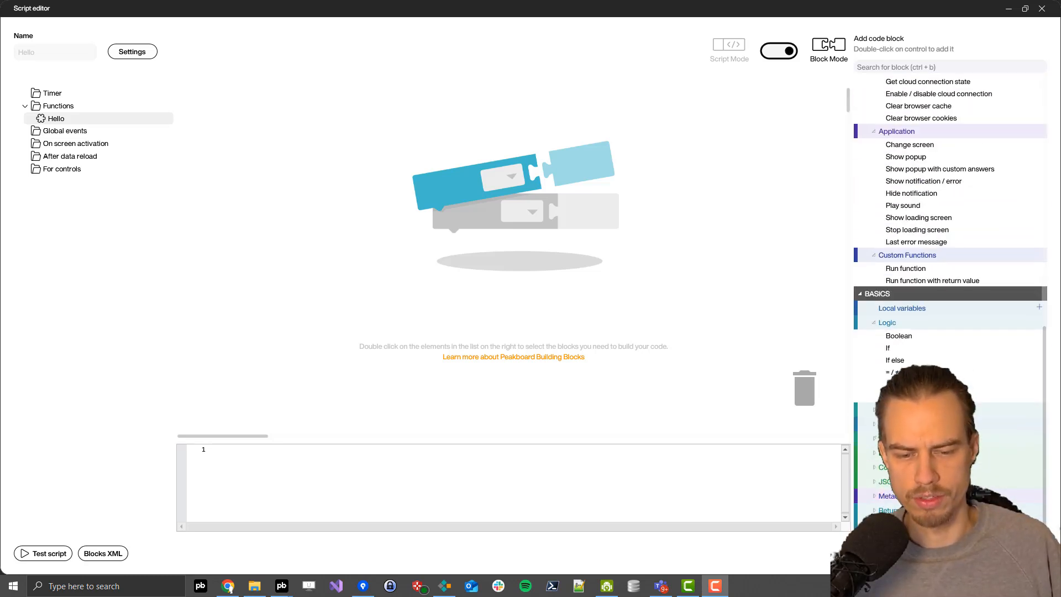
left_click(874, 511)
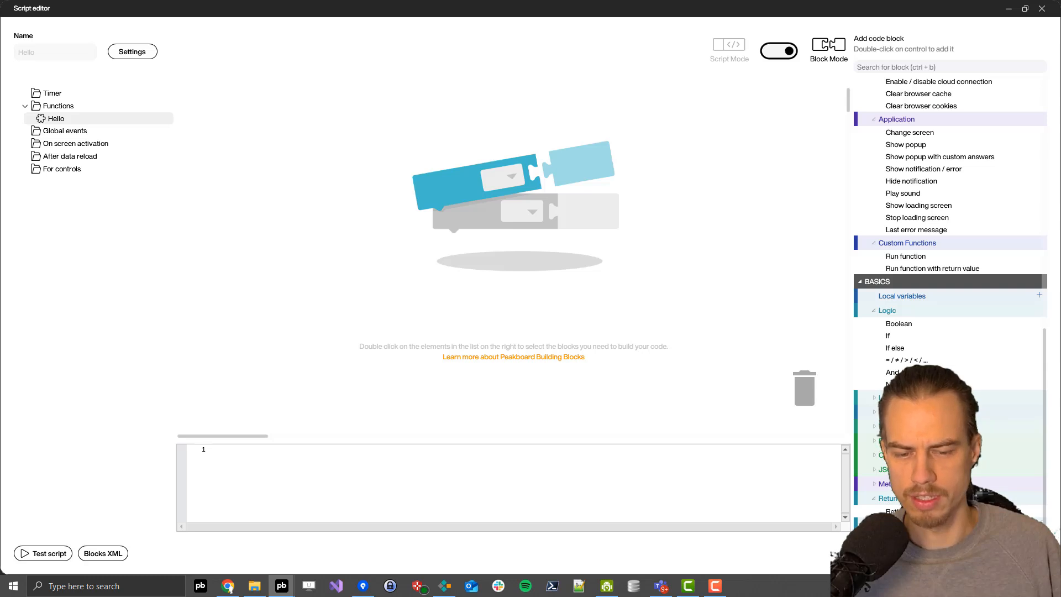
double_click(891, 512)
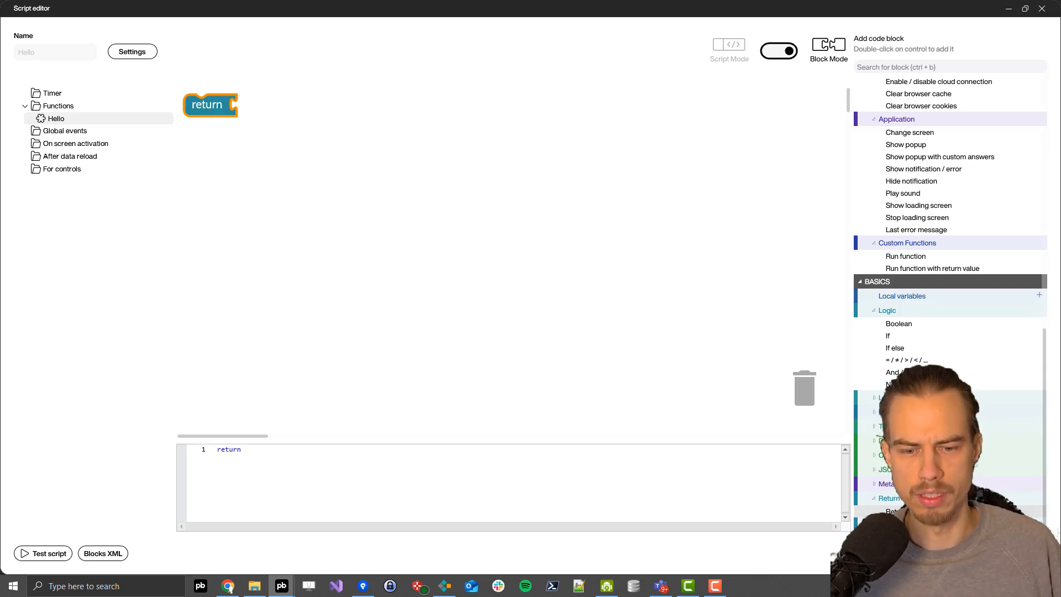
- Add a text block to the Hello script, attach it to the return block and set its text to "Hello "
left_click(883, 426)
double_click(891, 440)
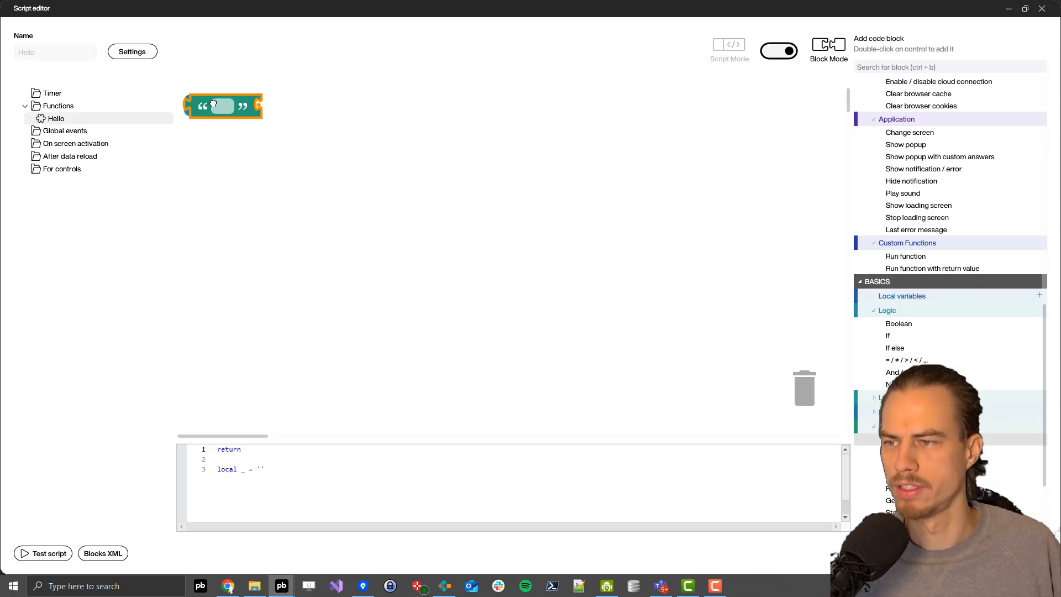
left_click_drag(221, 107, 269, 108)
left_click(269, 109)
type("Hello")
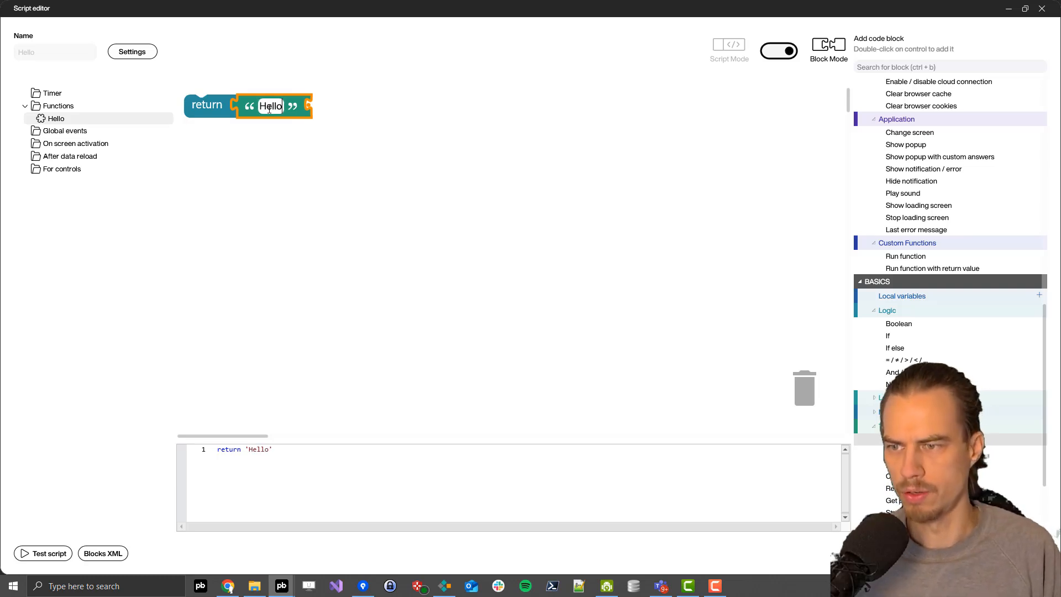
- Append the Name parameter's value to the returned text and save the Hello script
scroll(945, 285, "up", 15)
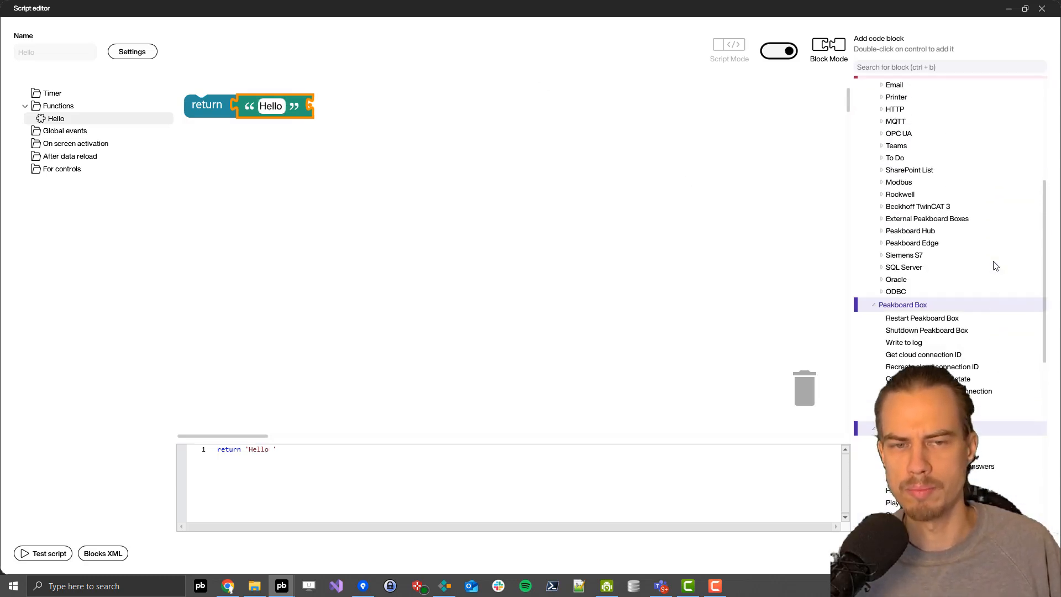
double_click(911, 123)
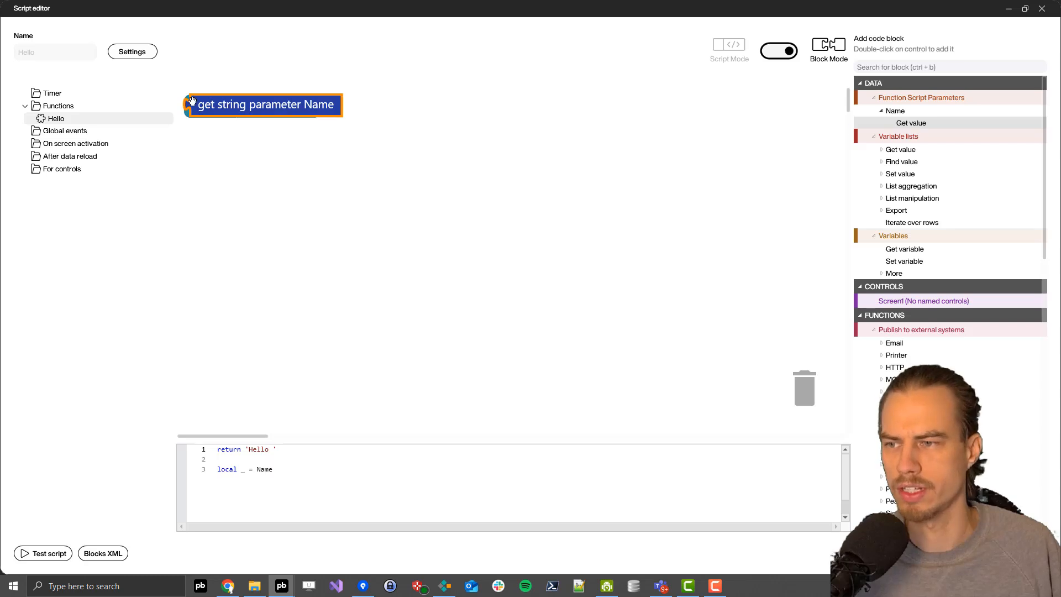
left_click_drag(201, 105, 340, 109)
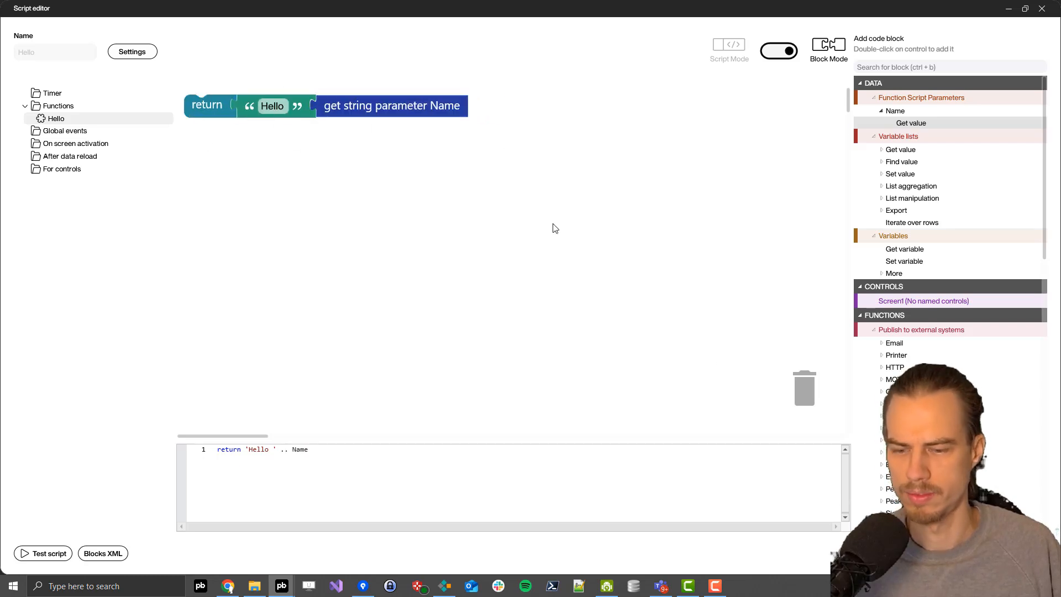
left_click(1016, 553)
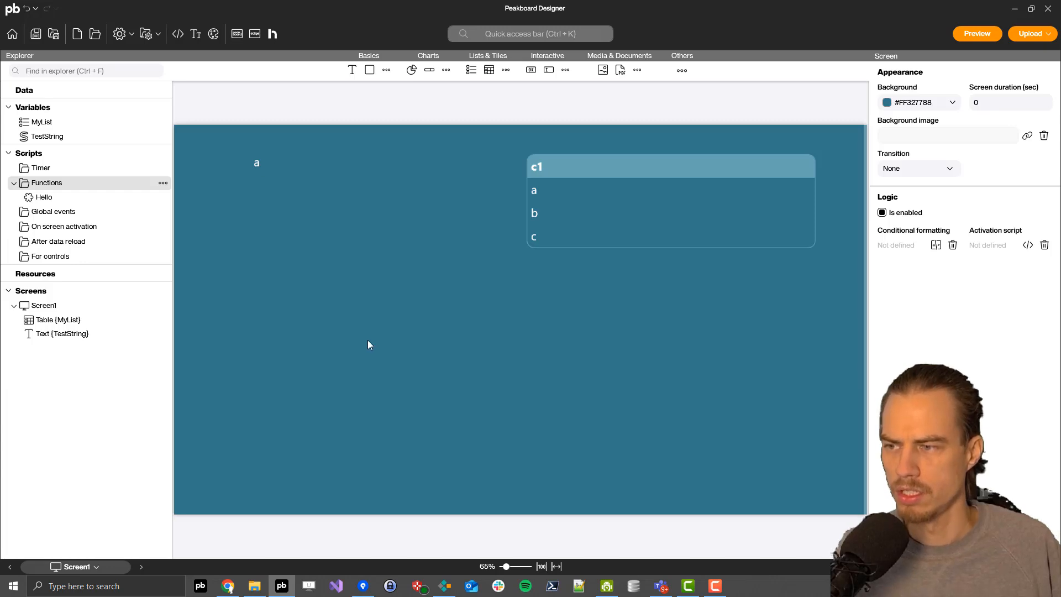
- Place test.png from the Pictures folder in the canvas's lower-left area, accepting test_png as the resource name
right_click(71, 278)
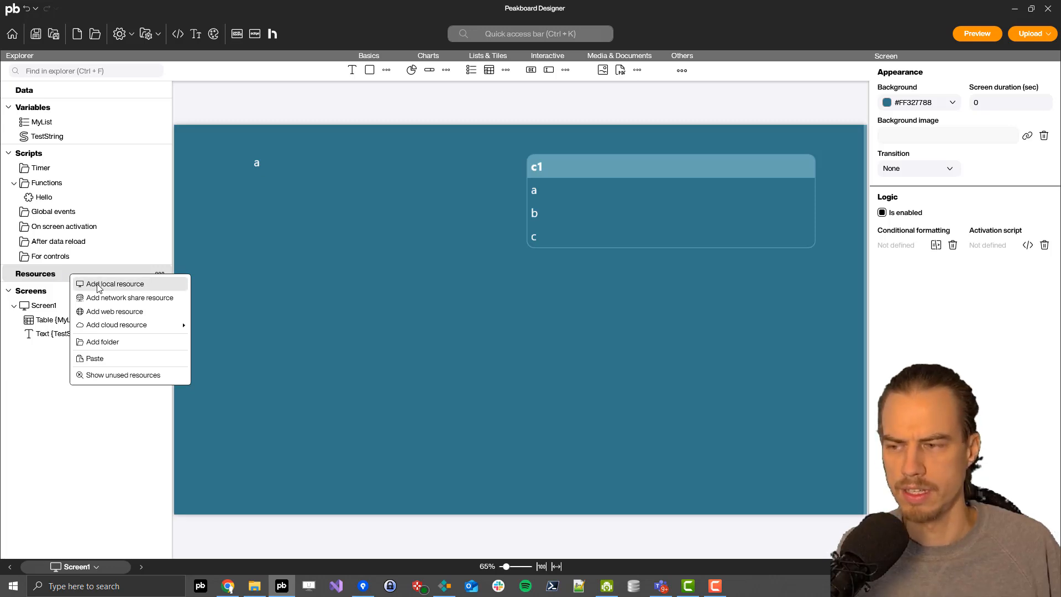
left_click(334, 299)
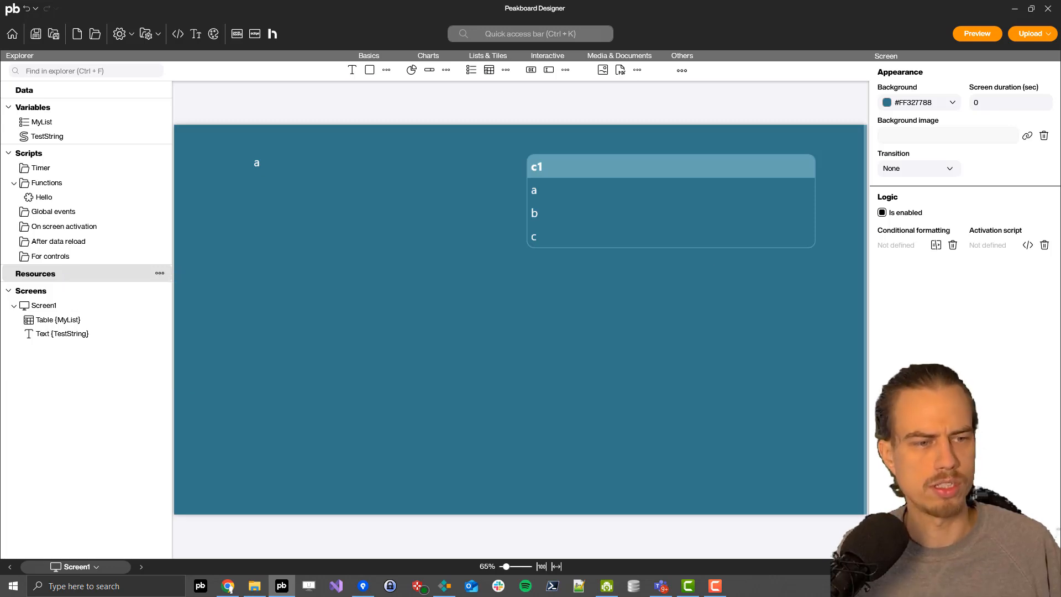
left_click_drag(1060, 117, 652, 123)
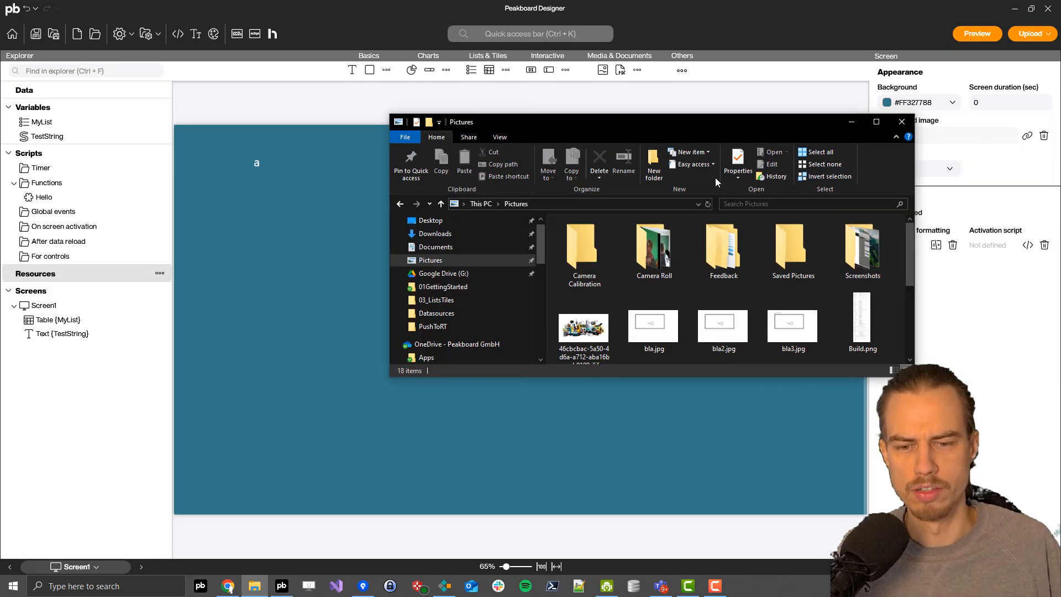
scroll(832, 319, "down", 3)
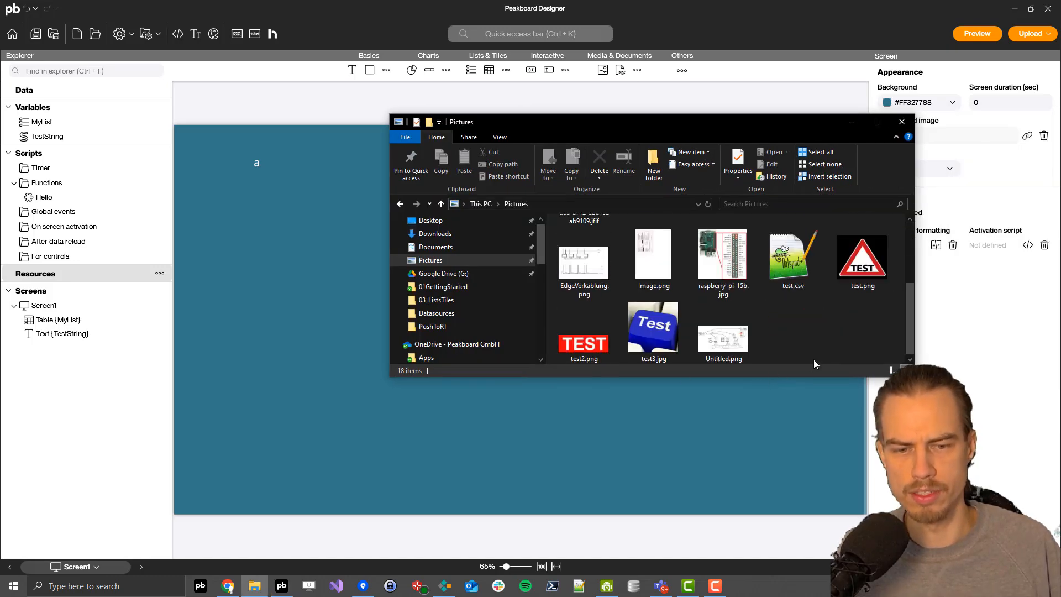
left_click_drag(855, 278, 236, 396)
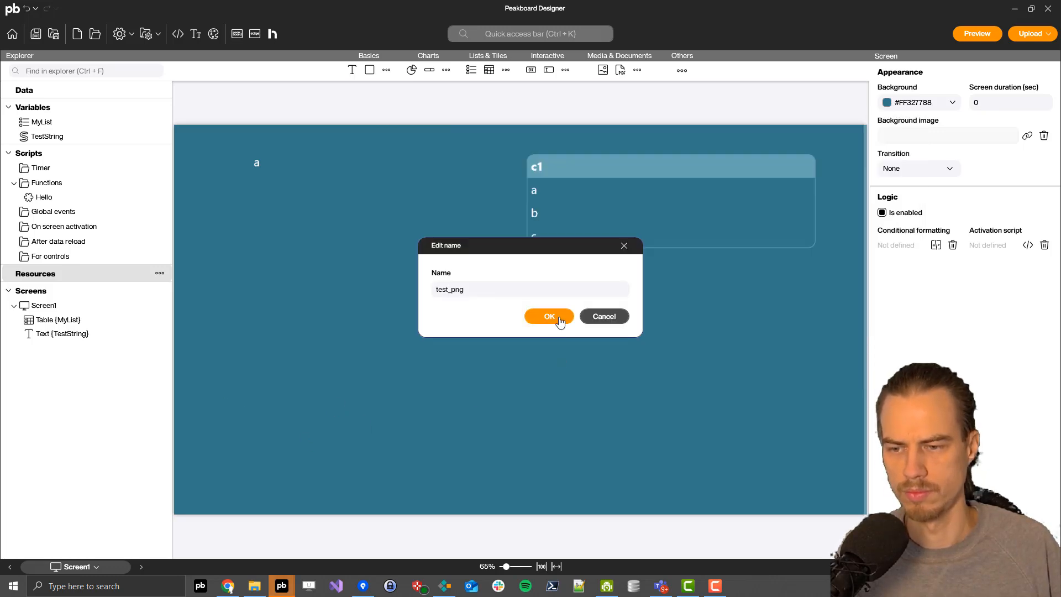
left_click(563, 317)
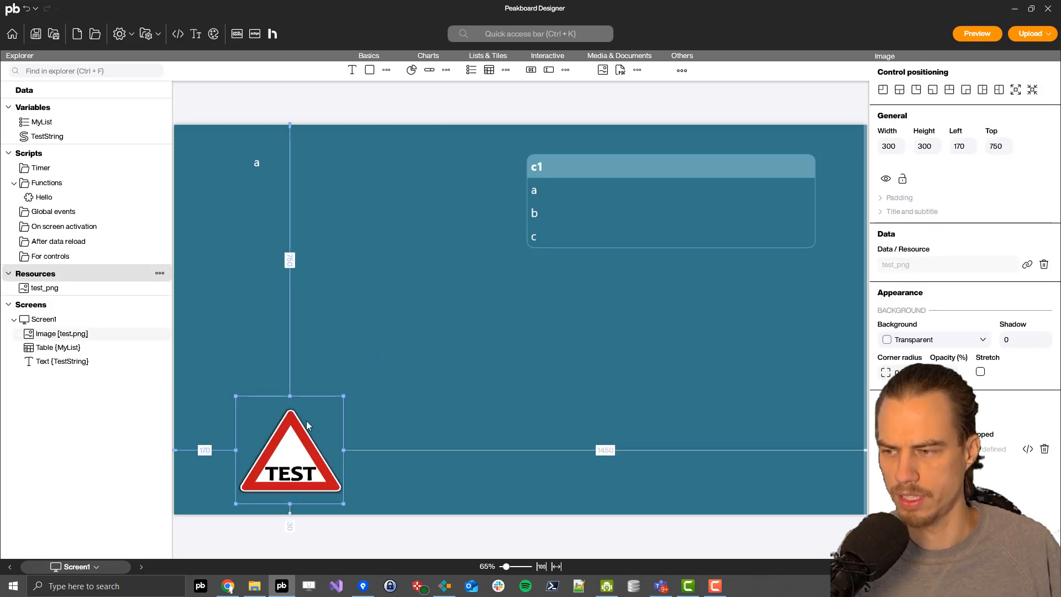
- Set the path access of the test_png resource to Read and Write
double_click(40, 288)
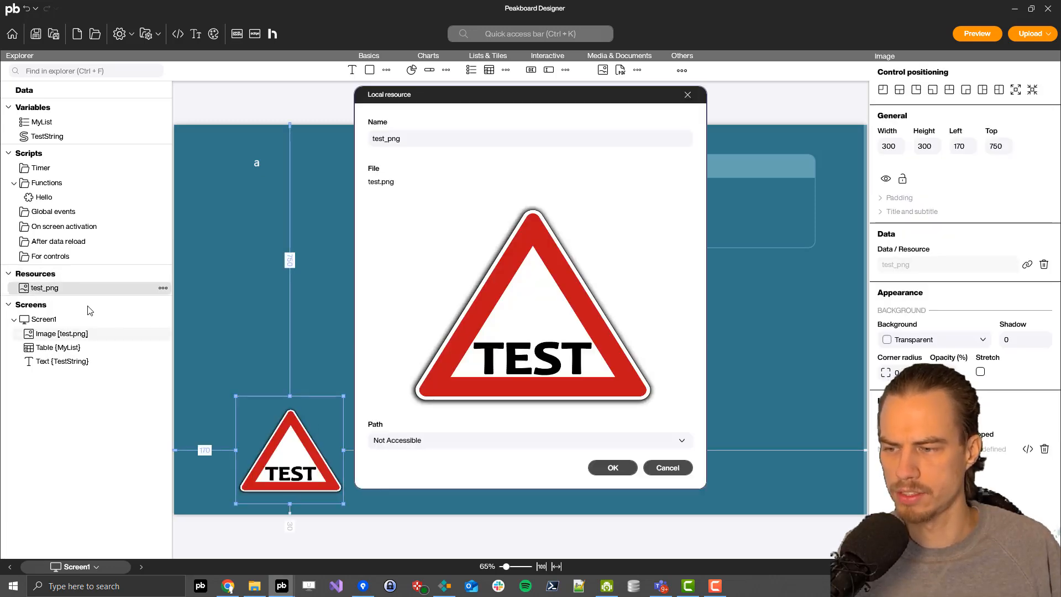
left_click(391, 441)
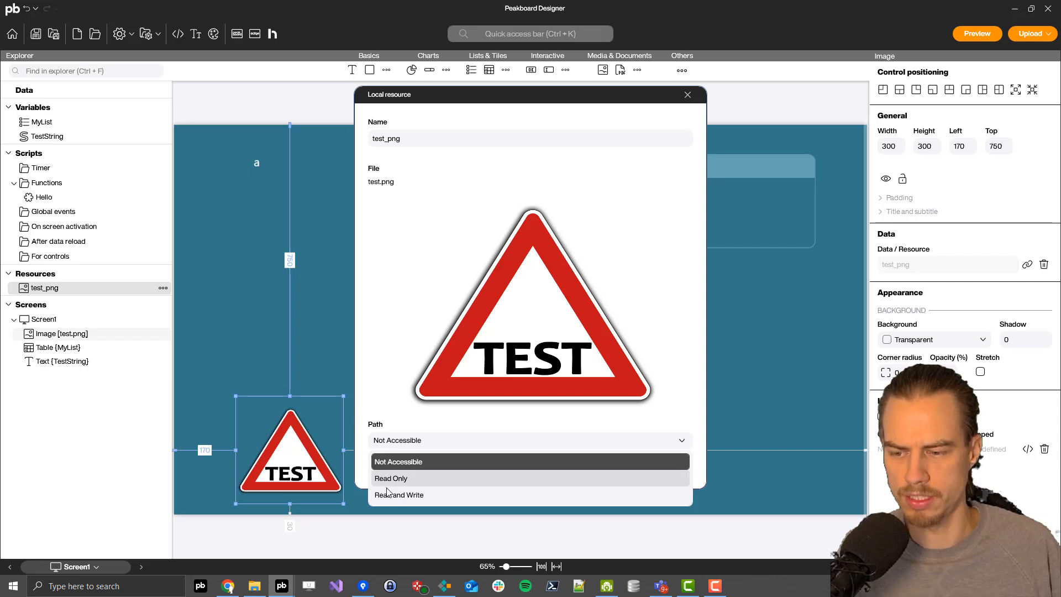
left_click(403, 494)
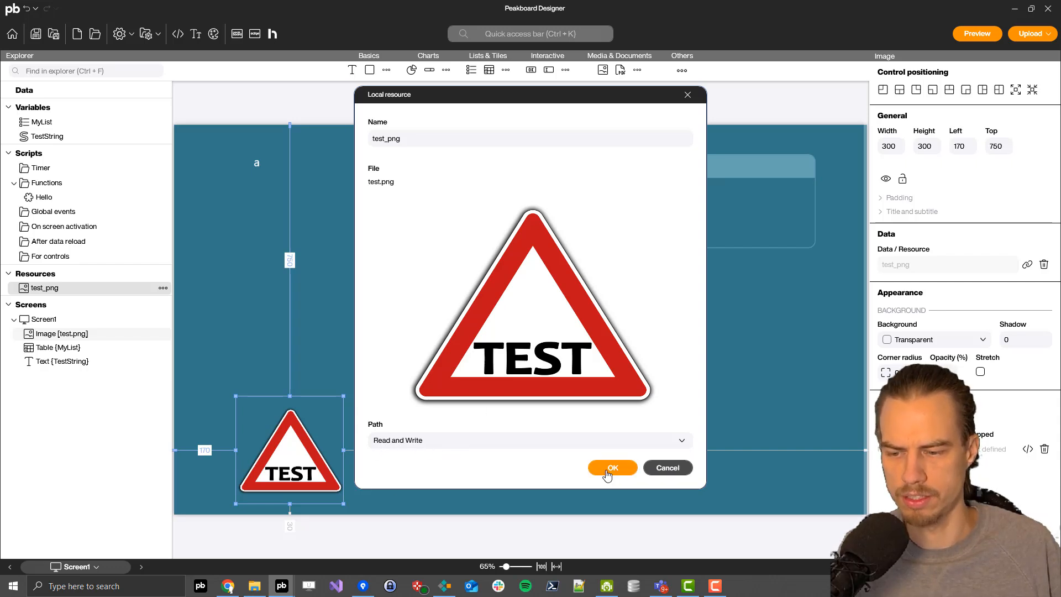
left_click(611, 467)
left_click(462, 473)
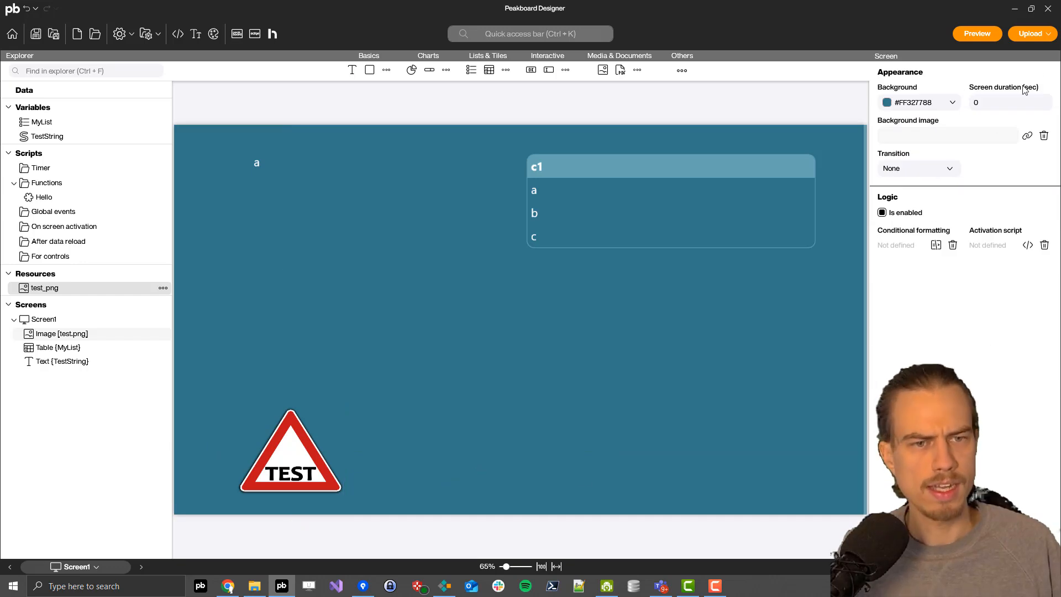
- Upload the dashboard to the PB10184 box
left_click(1033, 41)
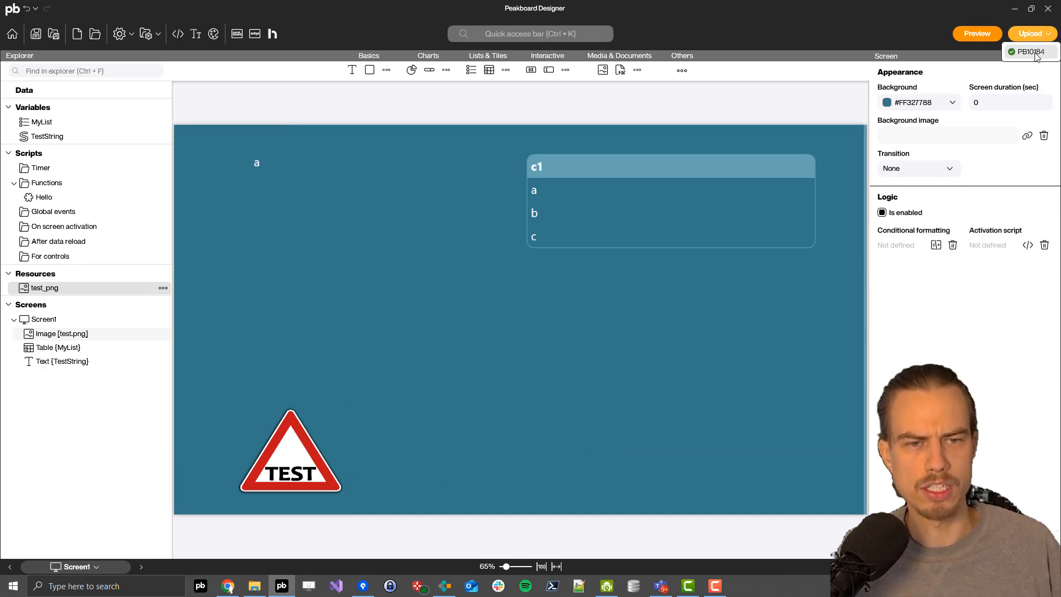
left_click(1034, 53)
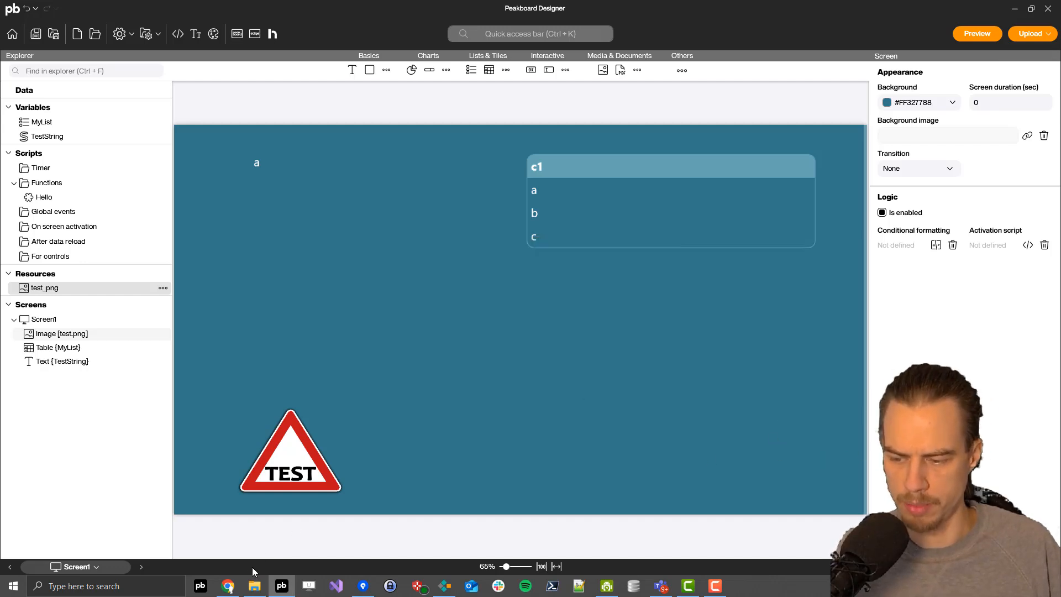
- Switch to Peakboard Hub in Chrome, show PB10184's global functions and open that box's details
left_click(228, 587)
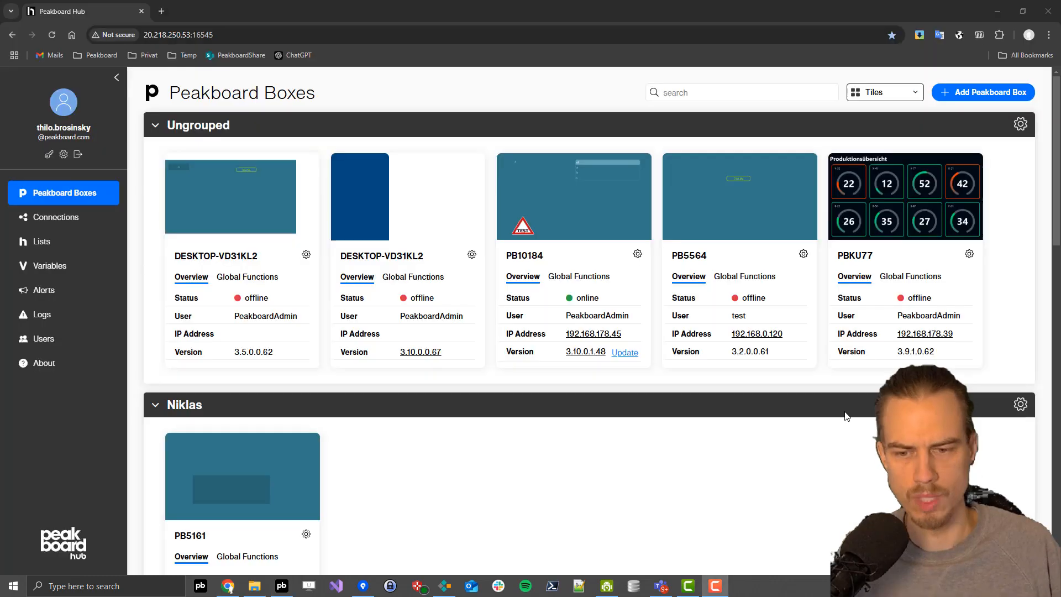
left_click(559, 280)
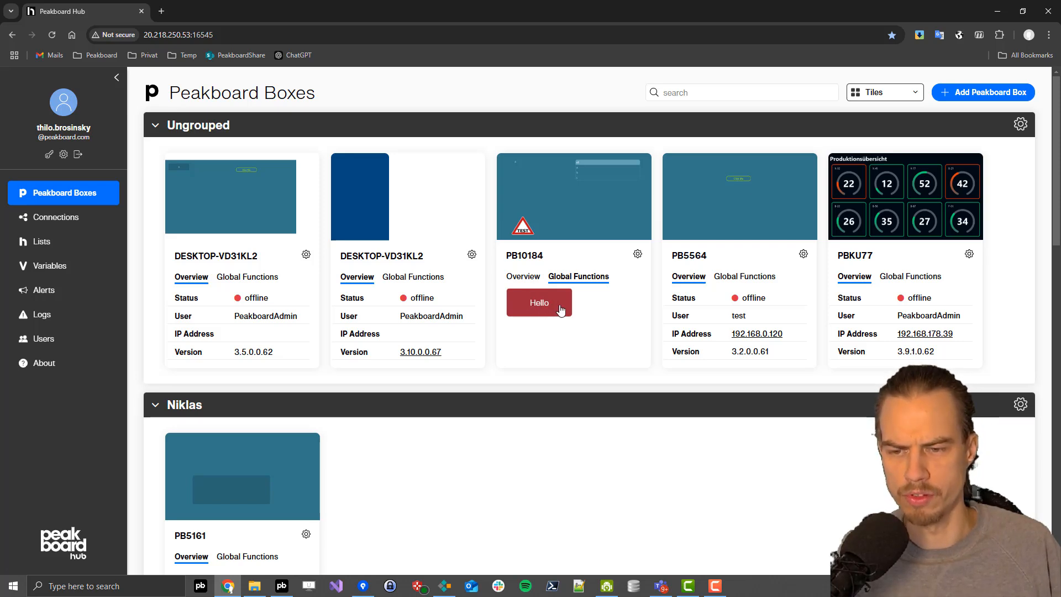
left_click(586, 211)
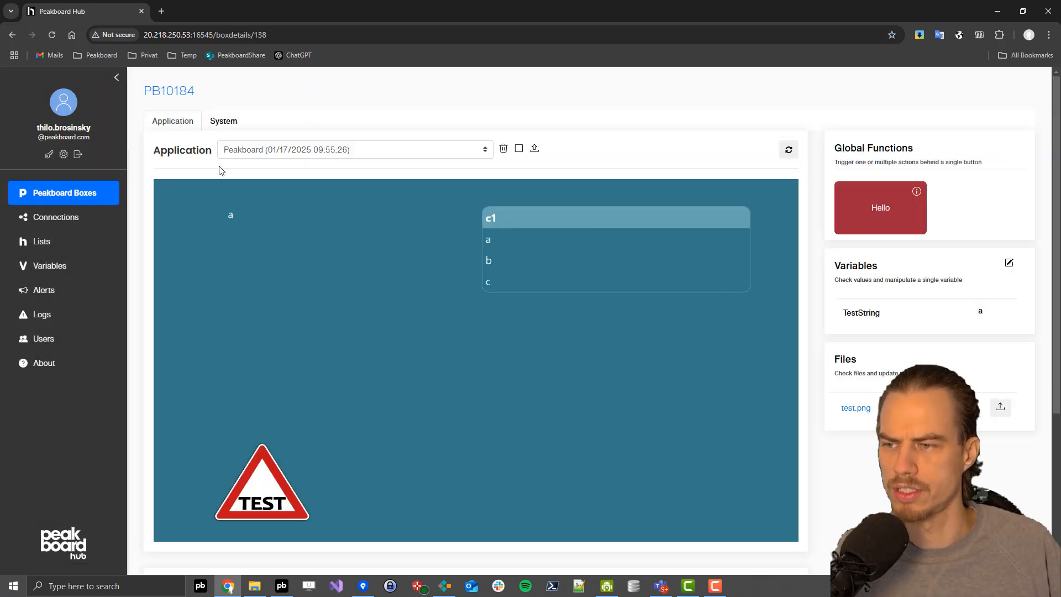
- Check the applications stored on the box and its global functions section
left_click(254, 156)
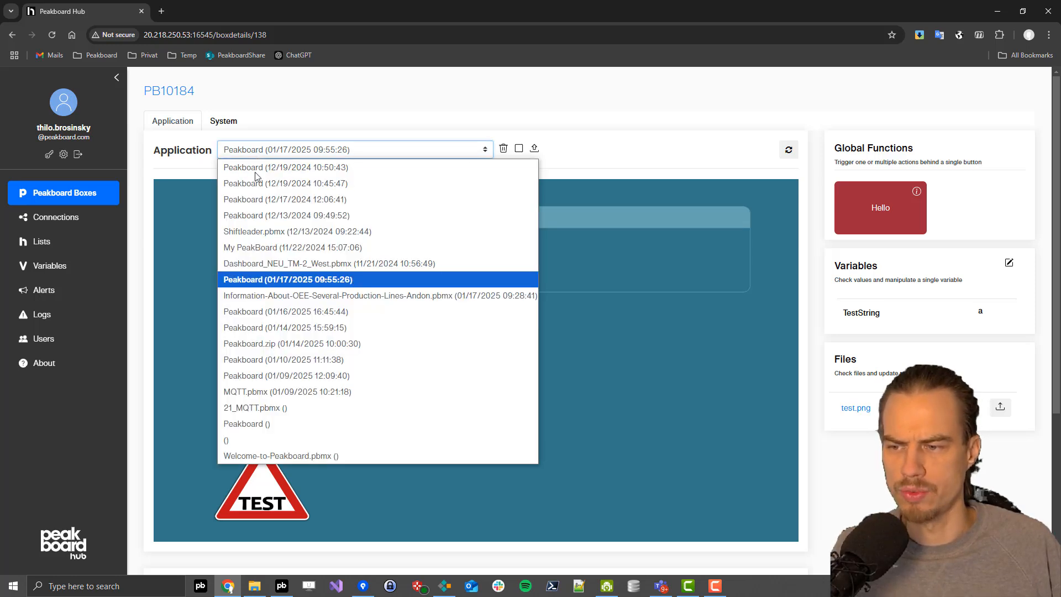
left_click(278, 154)
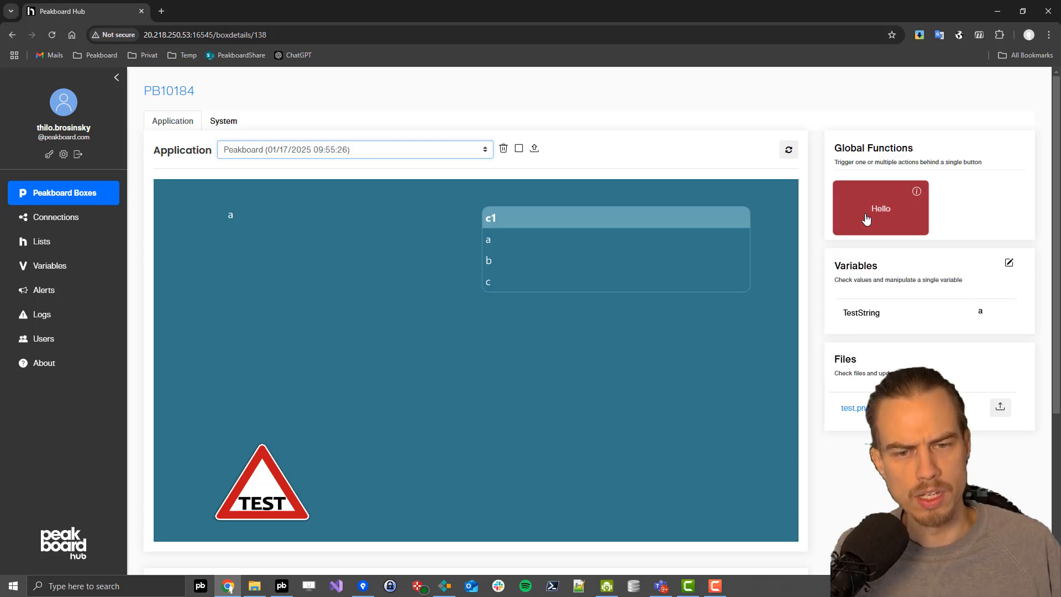
left_click_drag(857, 148, 863, 148)
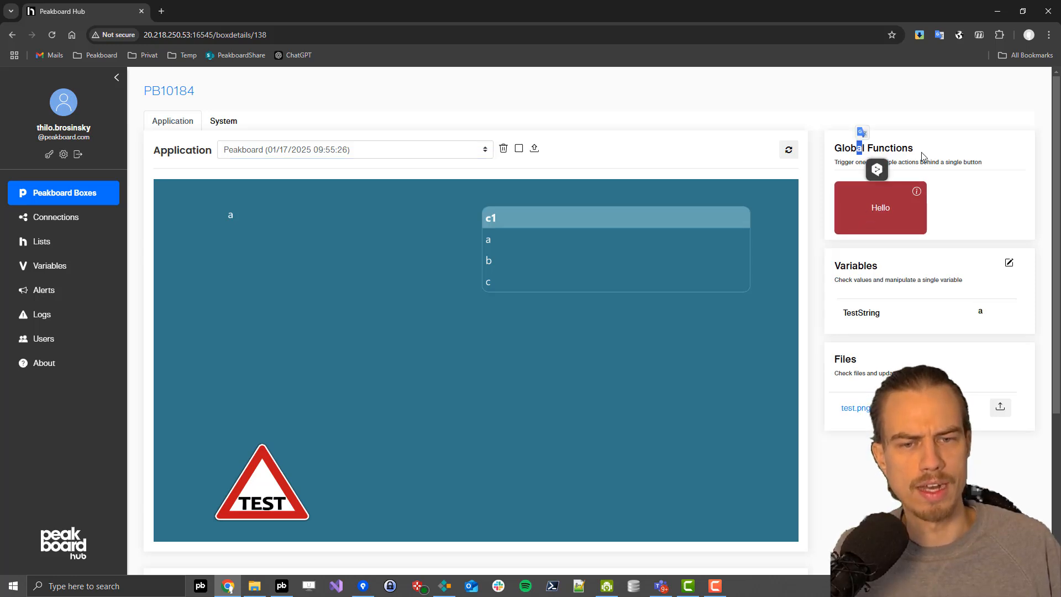
- Execute the Hello global function with a first name as the Name parameter, check the result and dismiss it
left_click(878, 215)
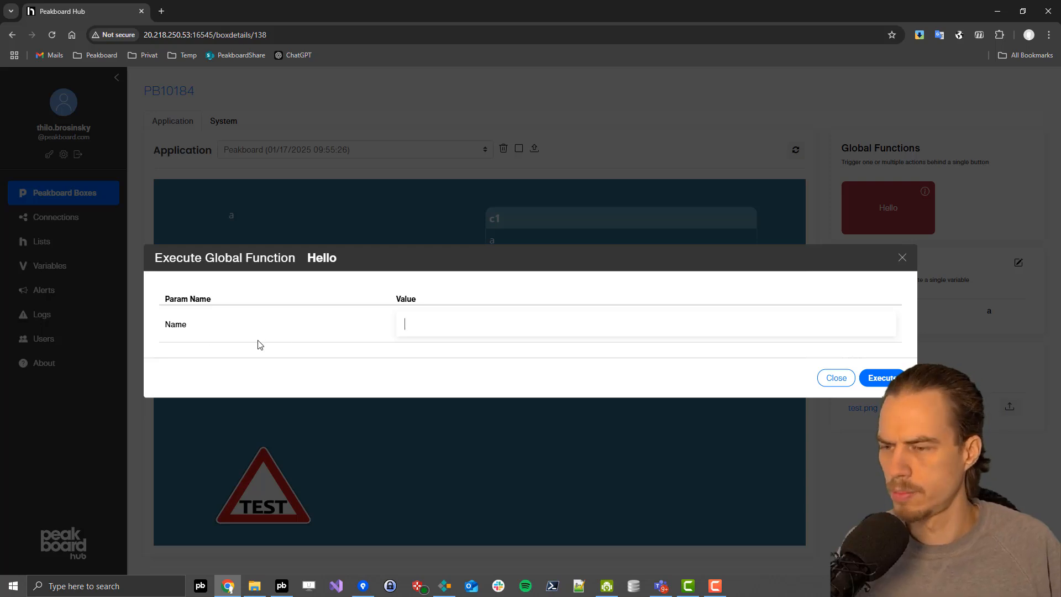
left_click(401, 329)
type("Th")
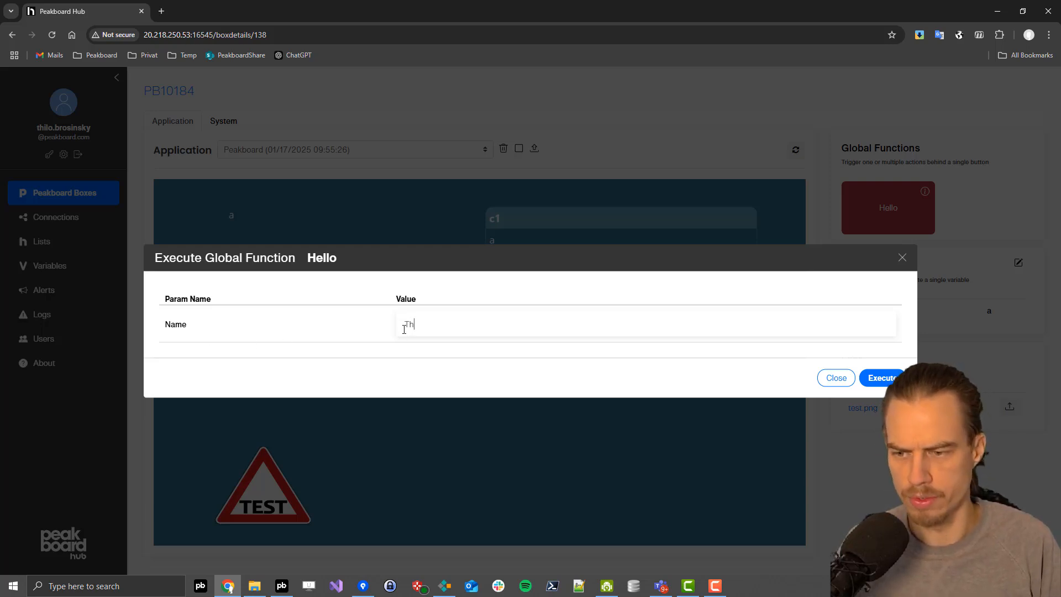
type("ilo")
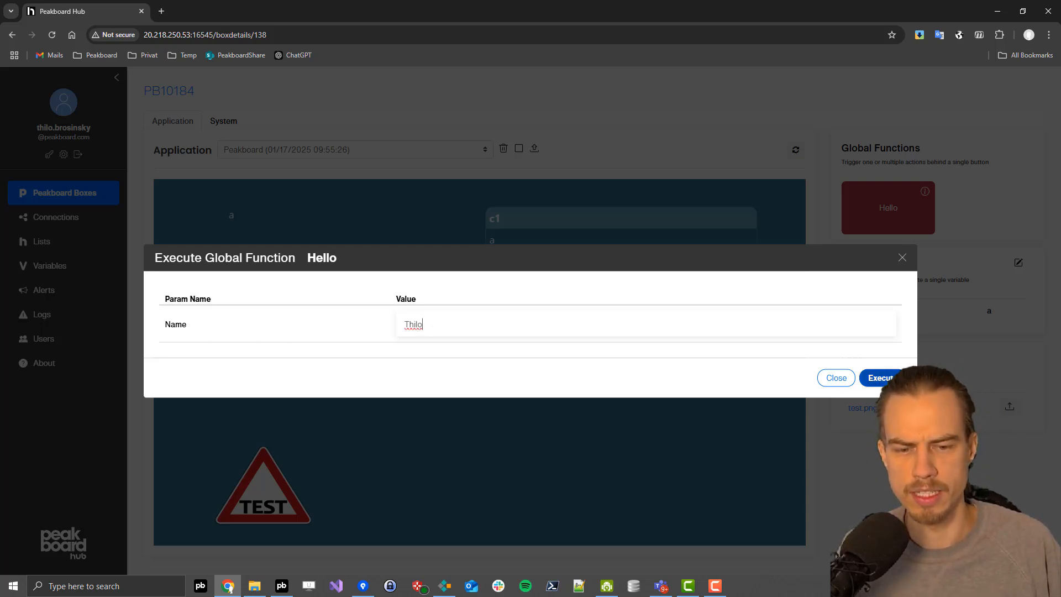
left_click(880, 378)
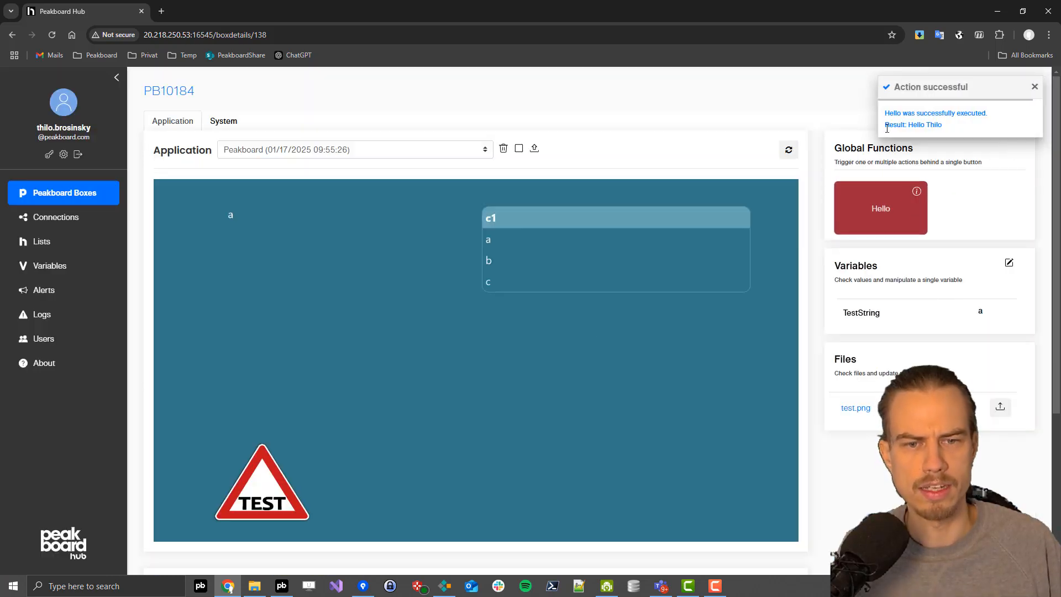
left_click_drag(885, 124, 924, 125)
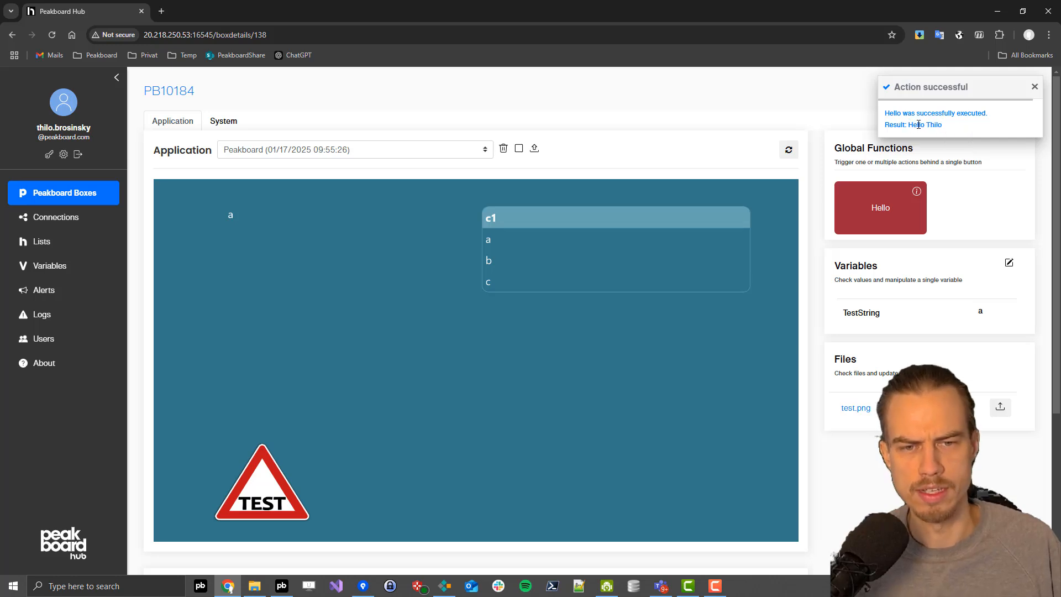
left_click(1035, 87)
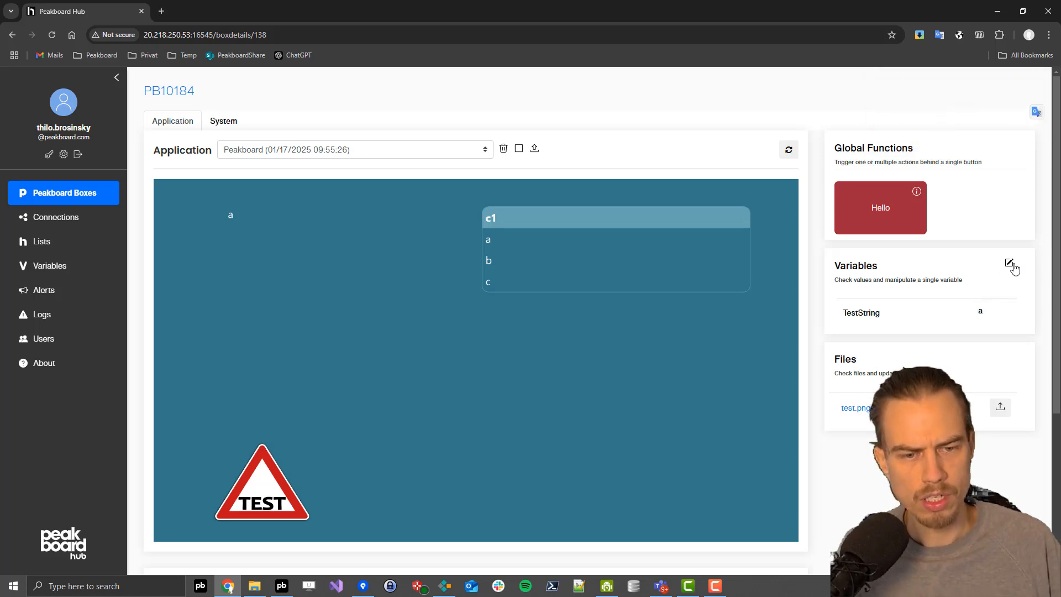
- Set the TestString variable on the box to b and save the change
left_click(1009, 263)
left_click(959, 316)
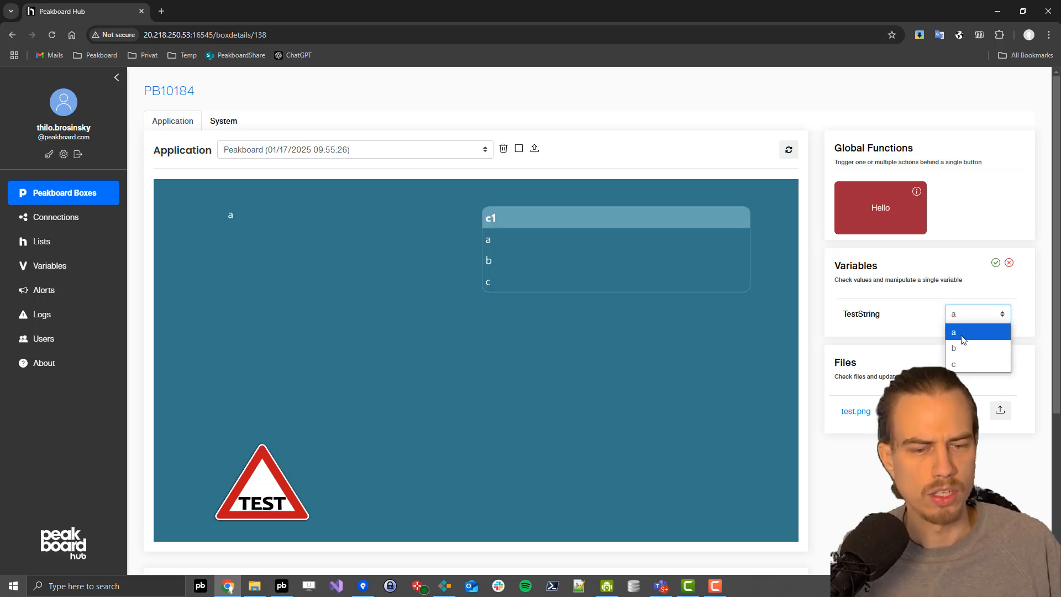
left_click(957, 347)
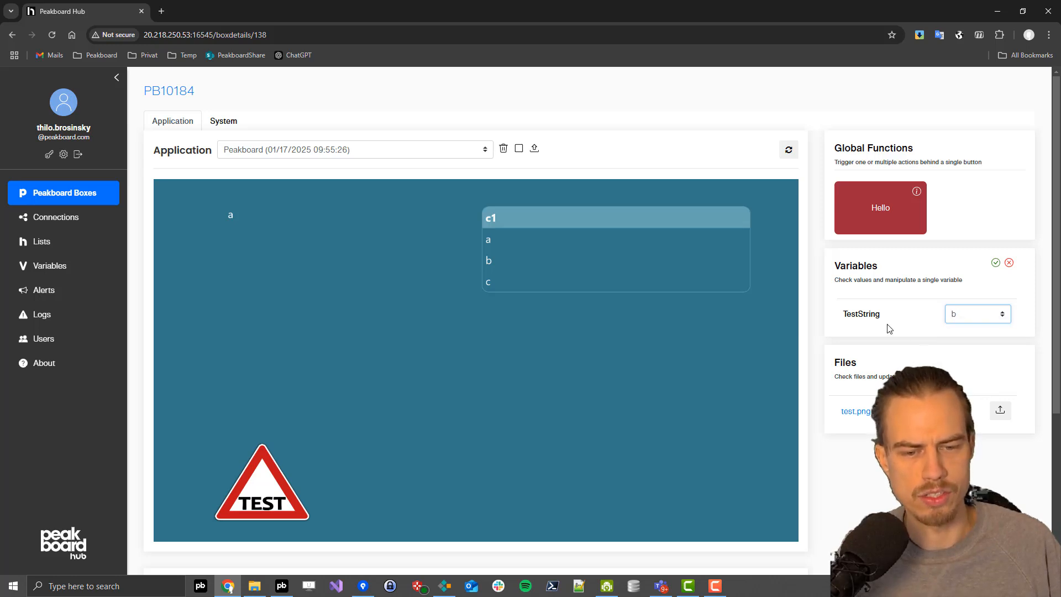
left_click(995, 265)
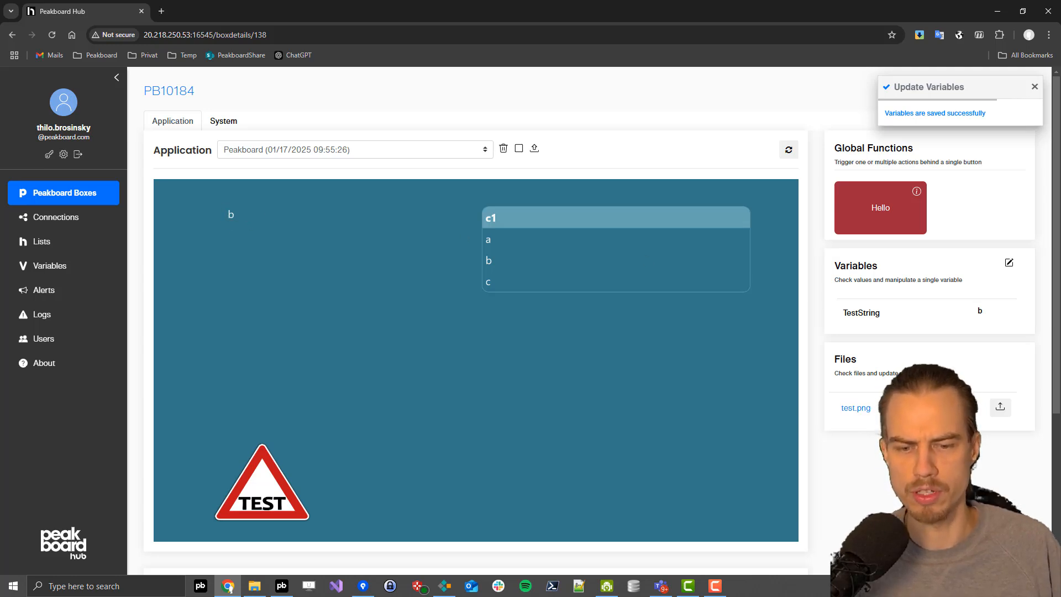
- Replace the box's test.png file by uploading test2.png from the Pictures folder
scroll(818, 303, "down", 1)
scroll(1003, 411, "up", 2)
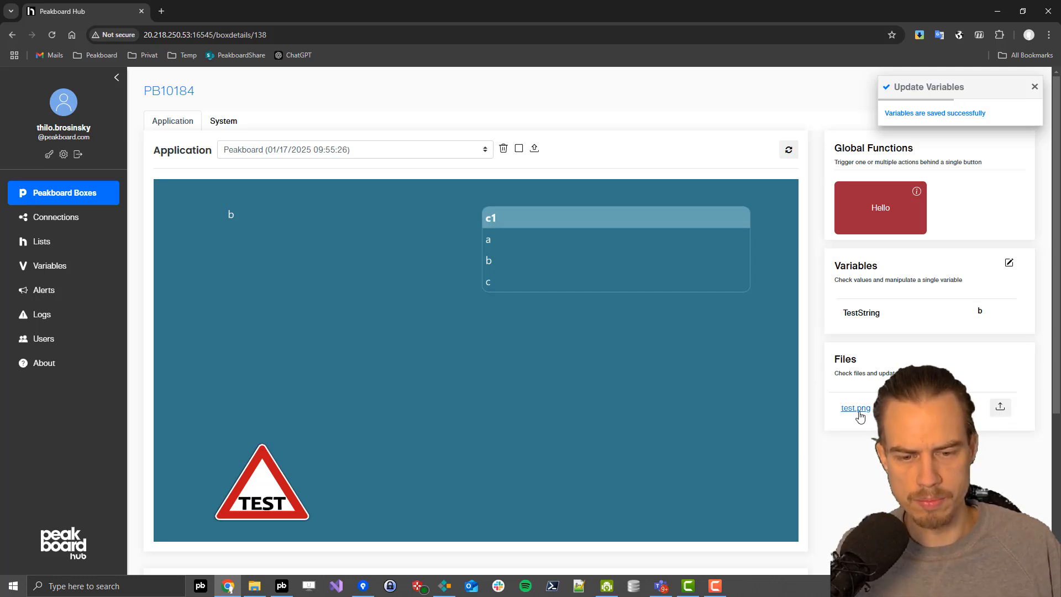
left_click(1002, 410)
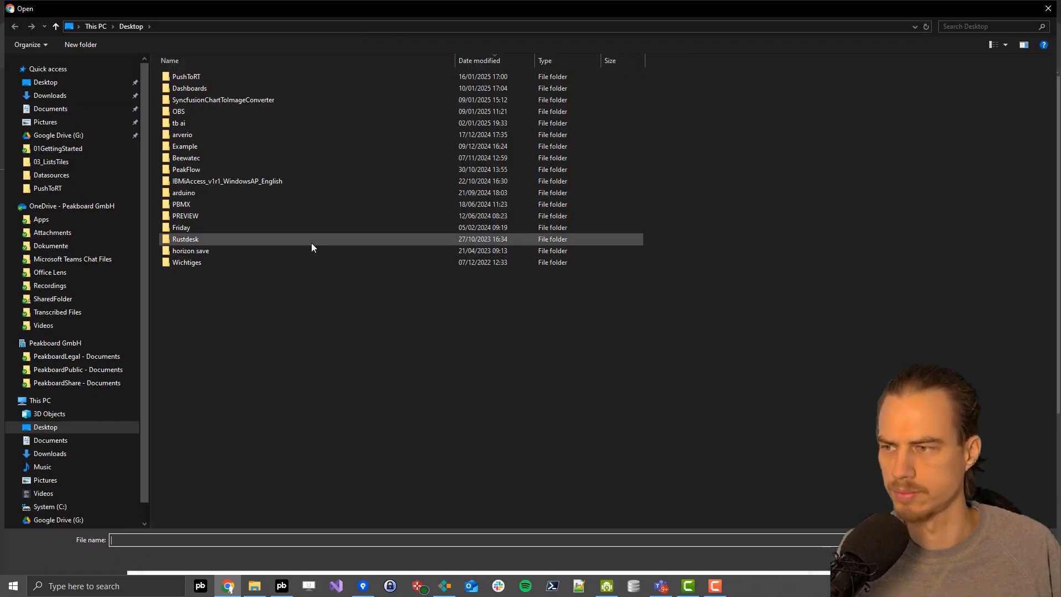
left_click(71, 121)
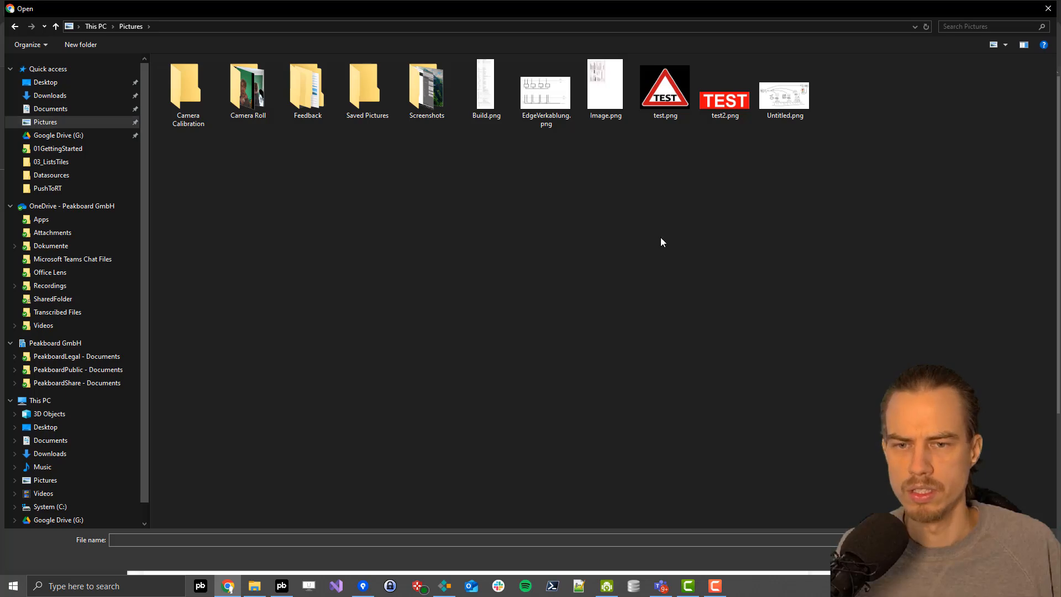
left_click(724, 108)
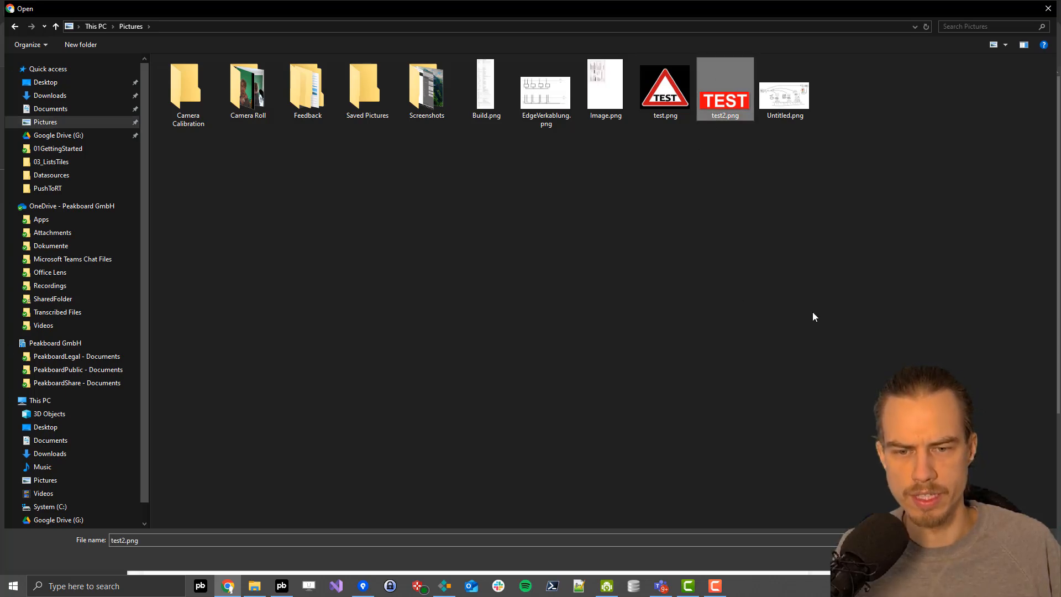
key("Return")
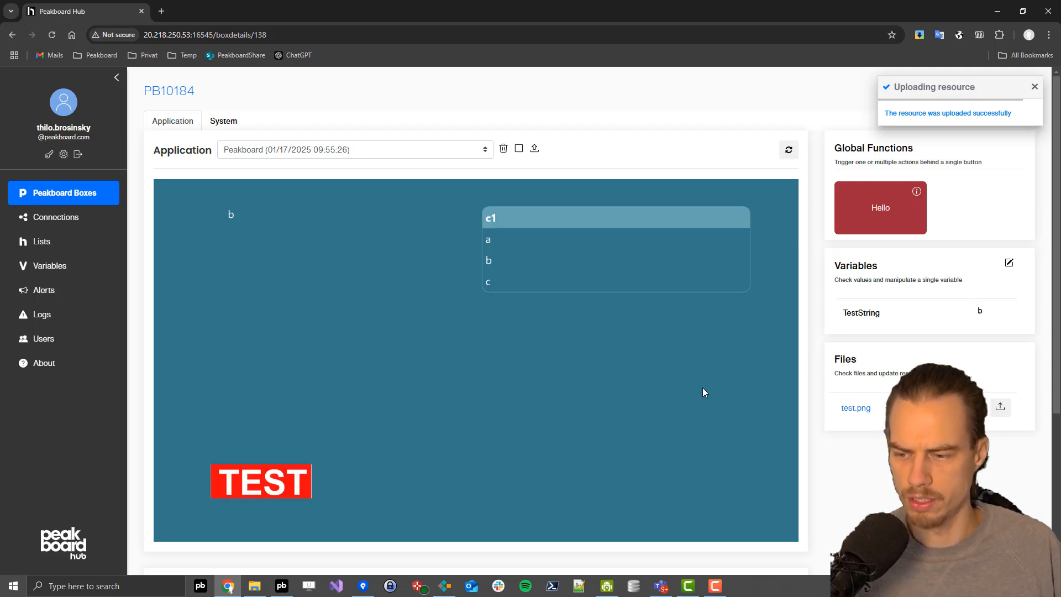
- Change the second row of MyList on the box to Hello, save it and dismiss the notification
scroll(342, 448, "down", 1)
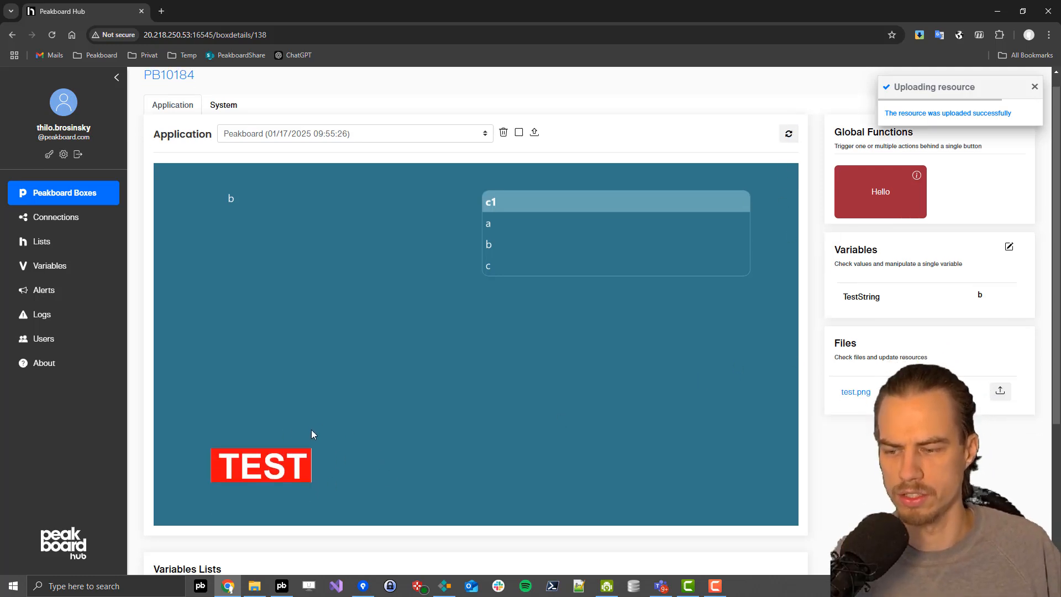
scroll(271, 409, "down", 2)
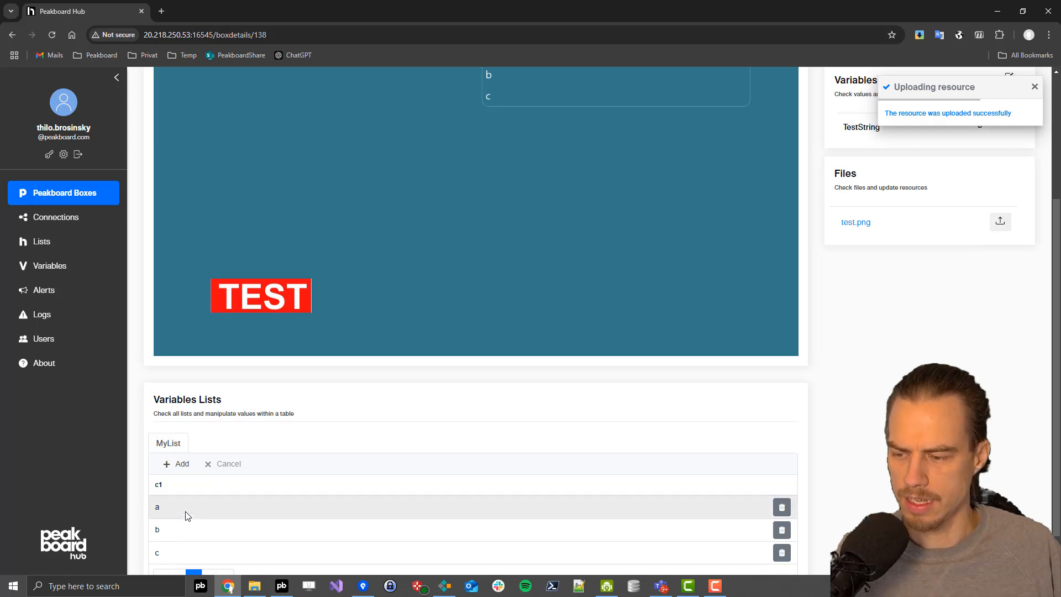
scroll(177, 497, "down", 1)
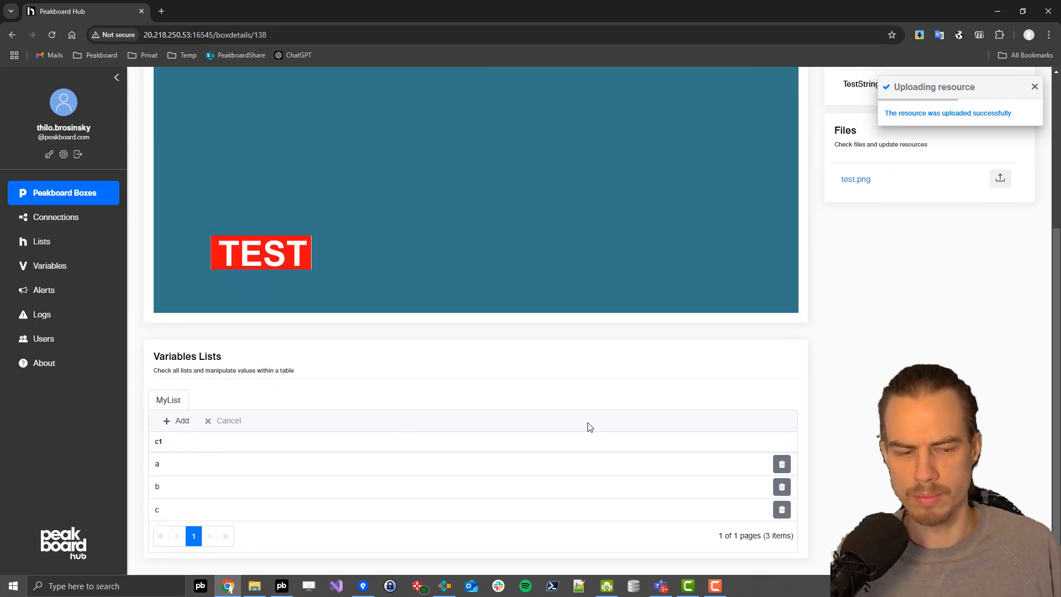
left_click(162, 485)
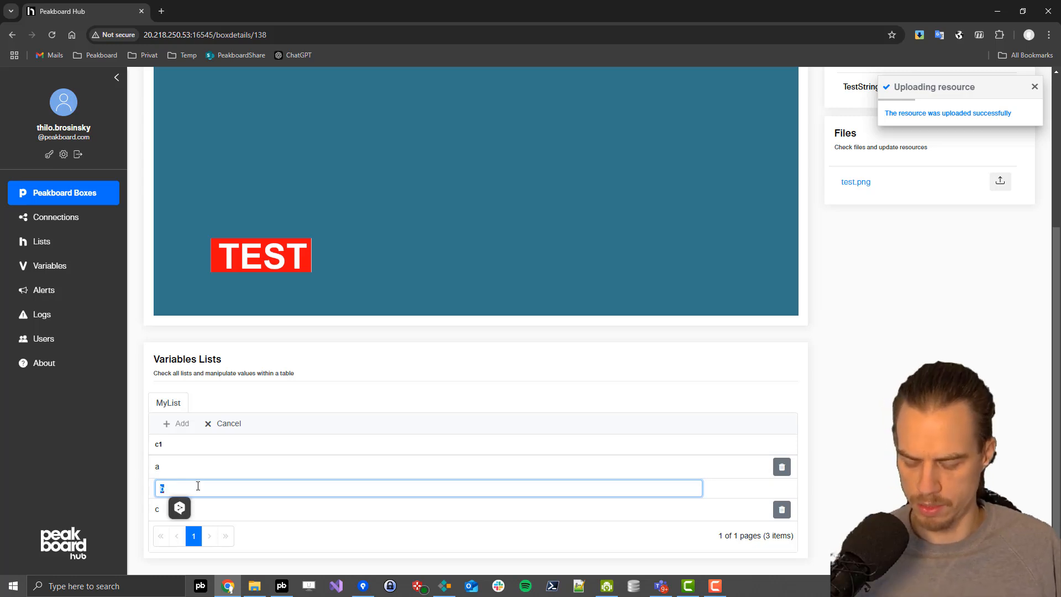
type("Hello")
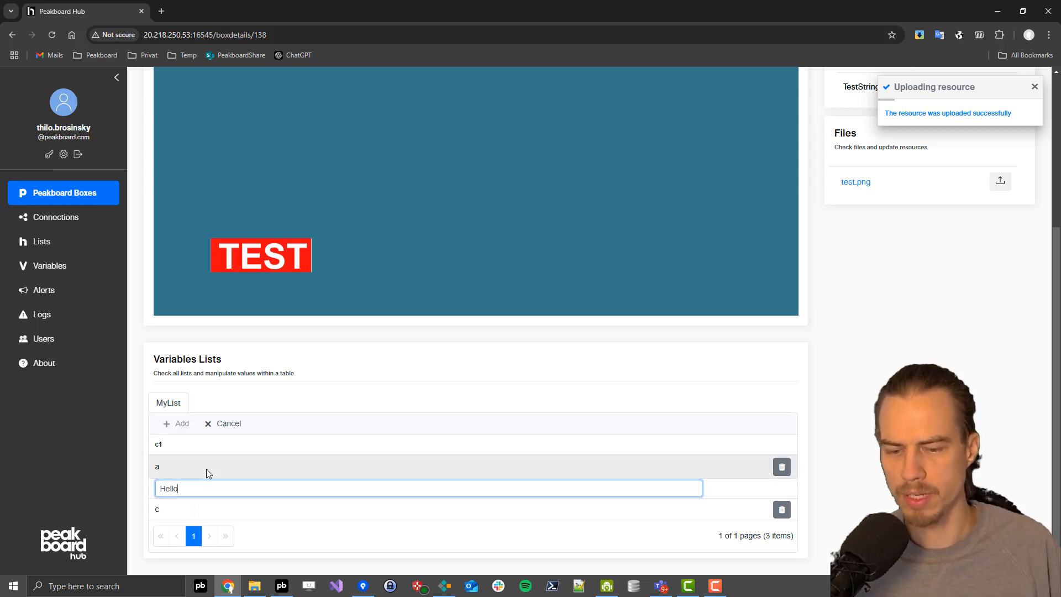
key("Return")
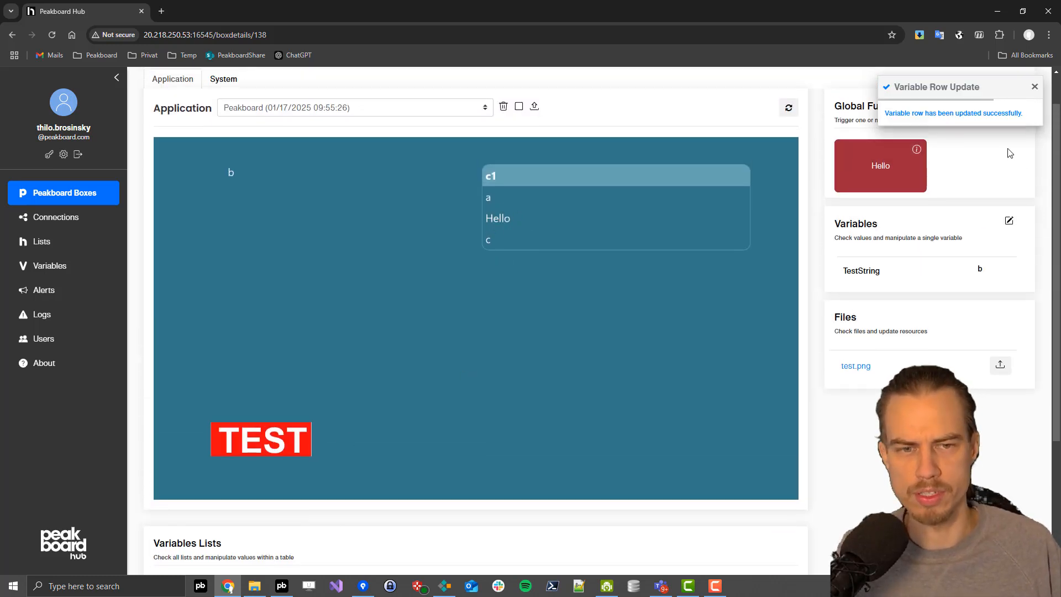
left_click(1034, 88)
scroll(740, 428, "up", 1)
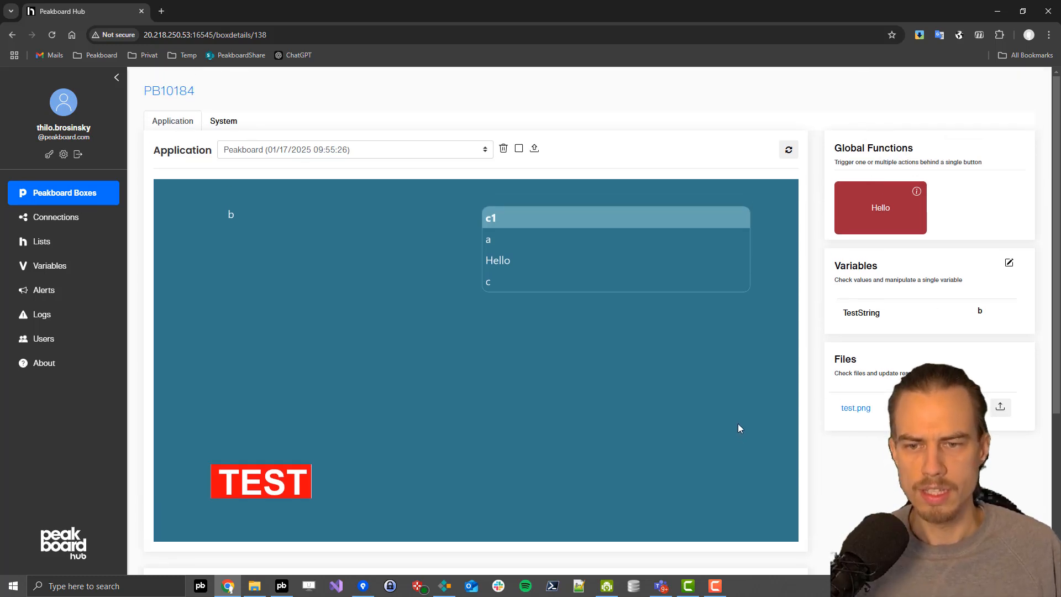